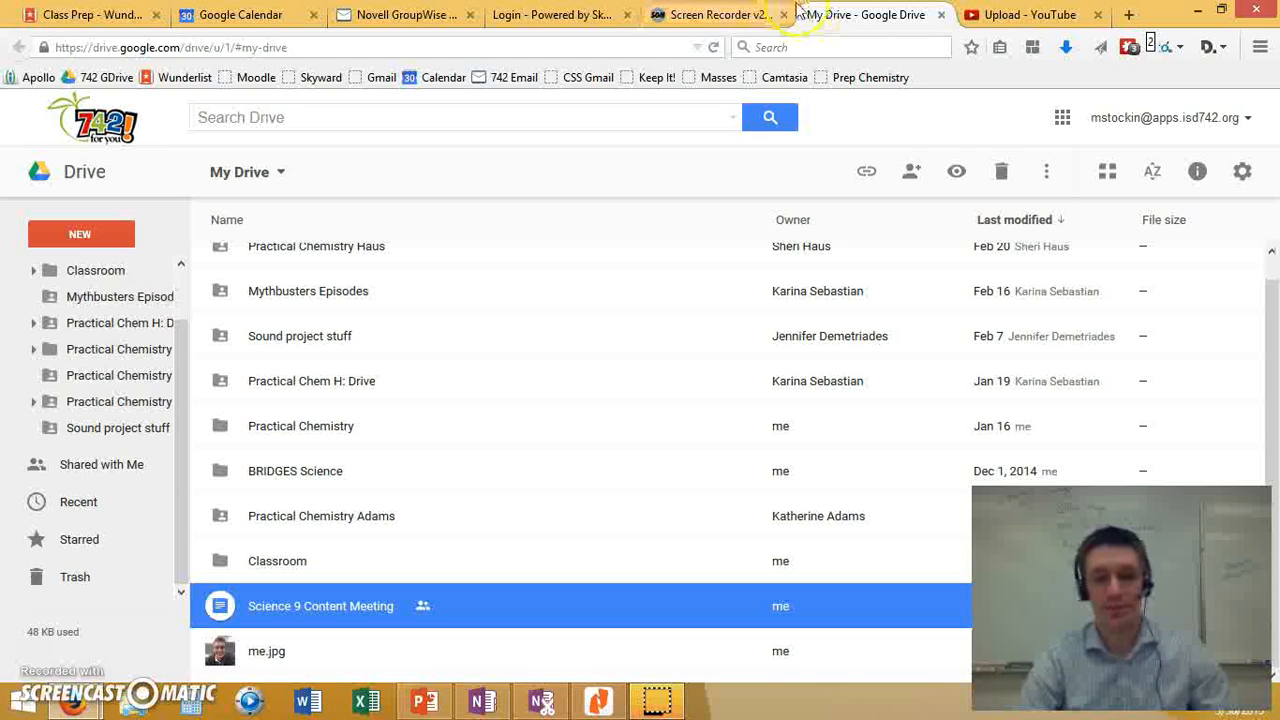
# Load drive.google.com and switch Google Drive from the personal Gmail account to the school's isd742 account
pyautogui.click(338, 44)
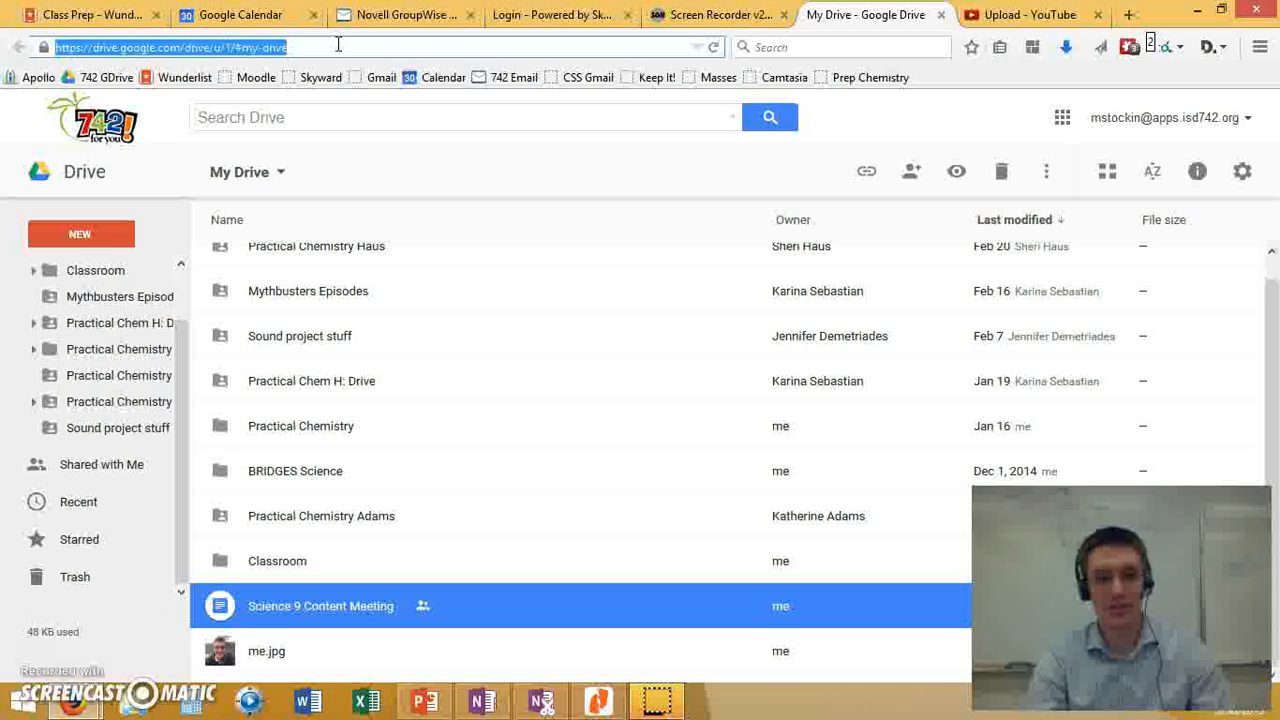
pyautogui.click(329, 47)
pyautogui.moveTo(329, 48); pyautogui.dragTo(16, 52)
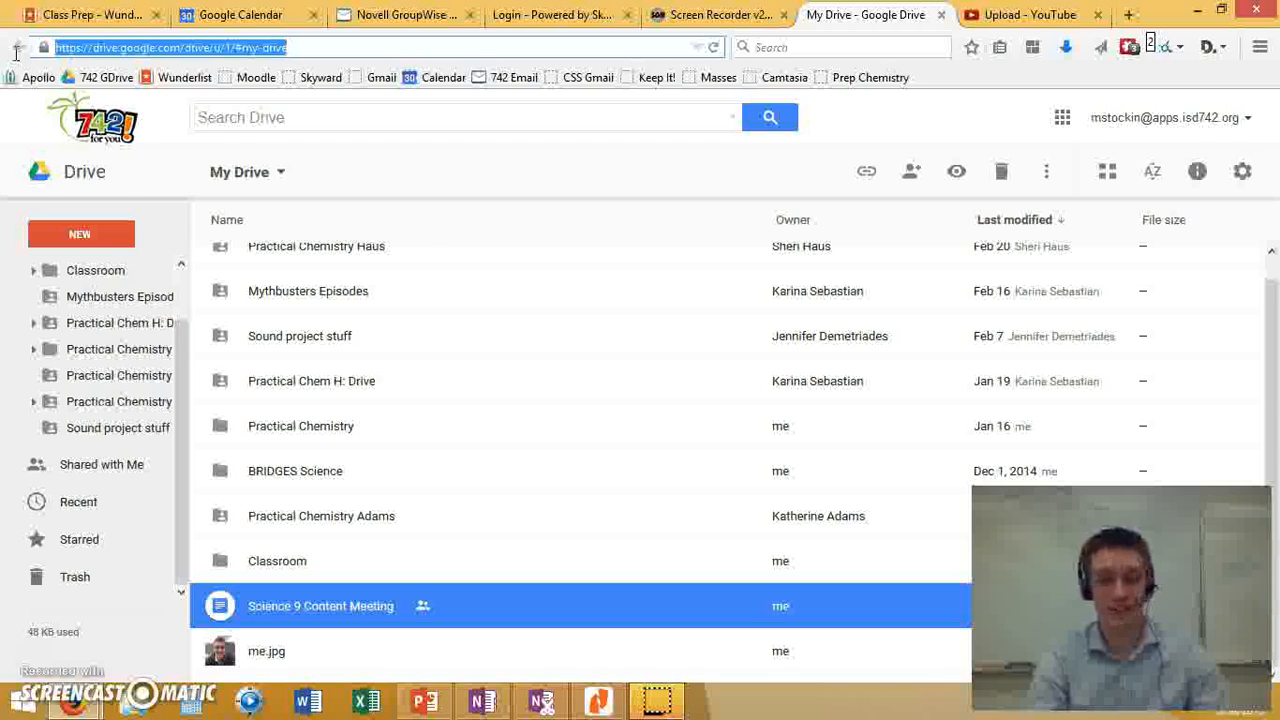
pyautogui.write('drive.google.com/')
pyautogui.press('Return')
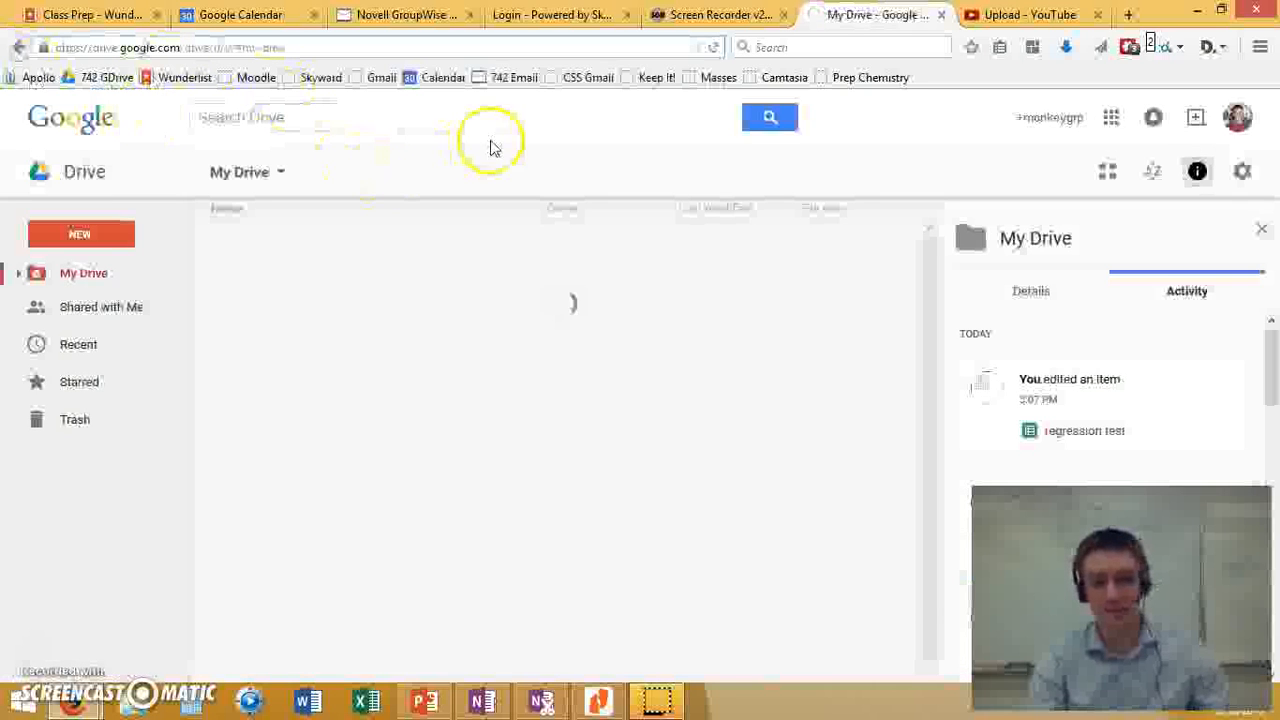
pyautogui.click(1237, 118)
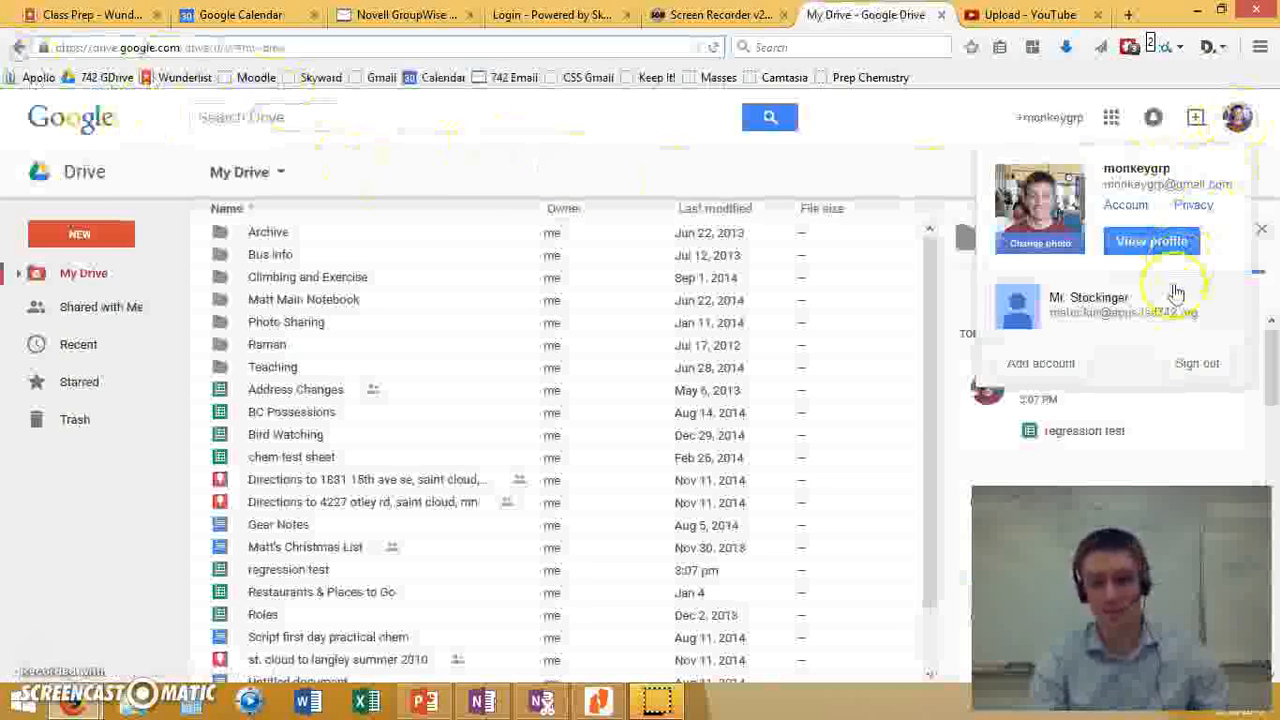
pyautogui.click(1107, 305)
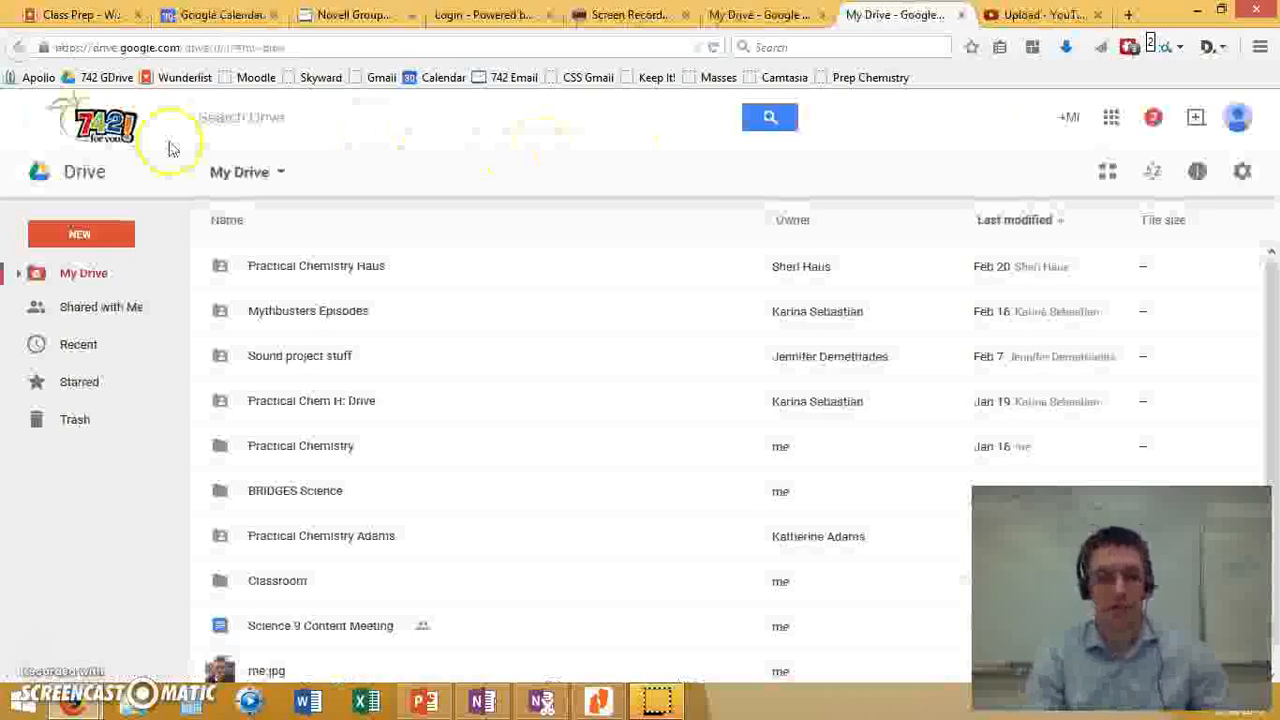
# Create a new blank Google Sheets spreadsheet in My Drive
pyautogui.scroll(-1, 348, 470)
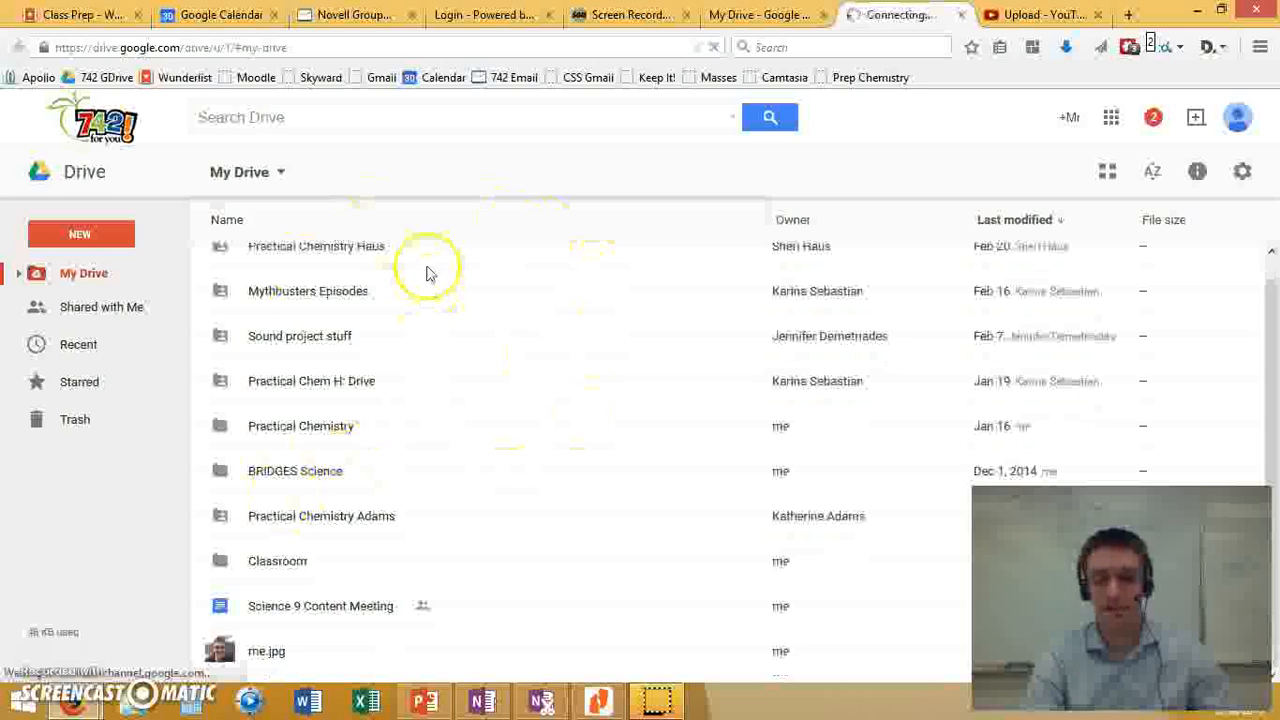
pyautogui.click(88, 232)
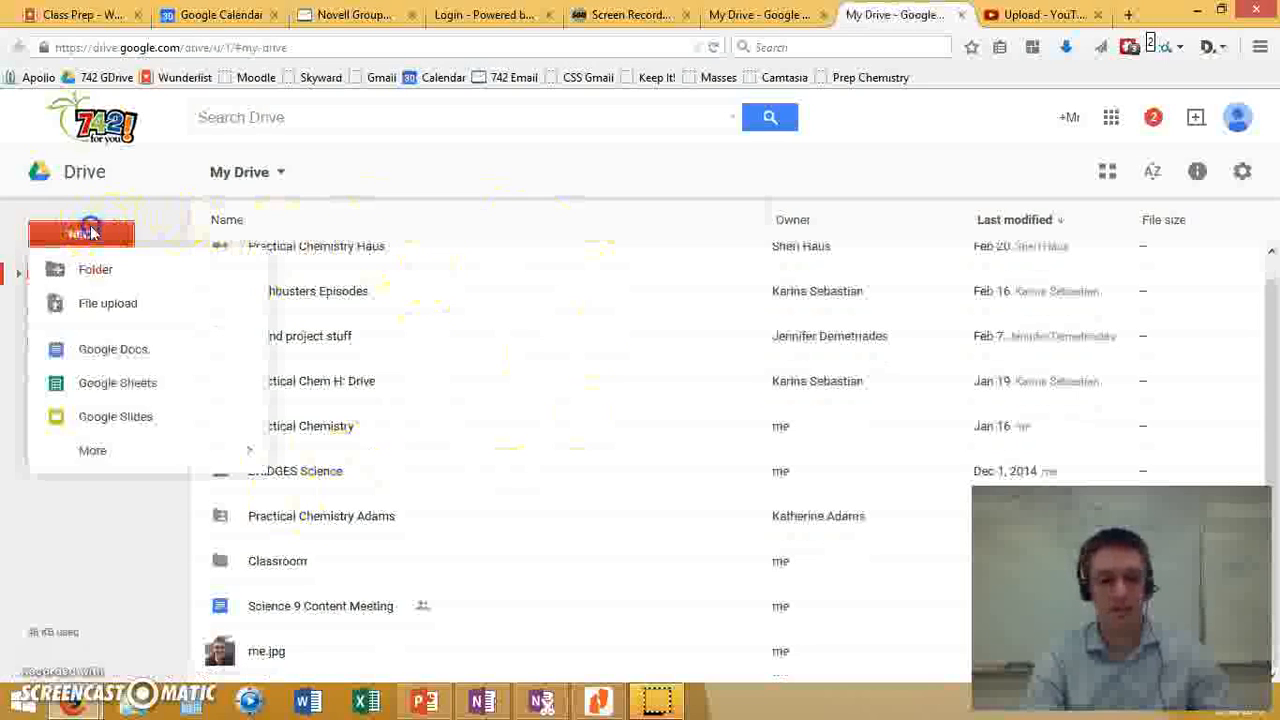
pyautogui.click(115, 384)
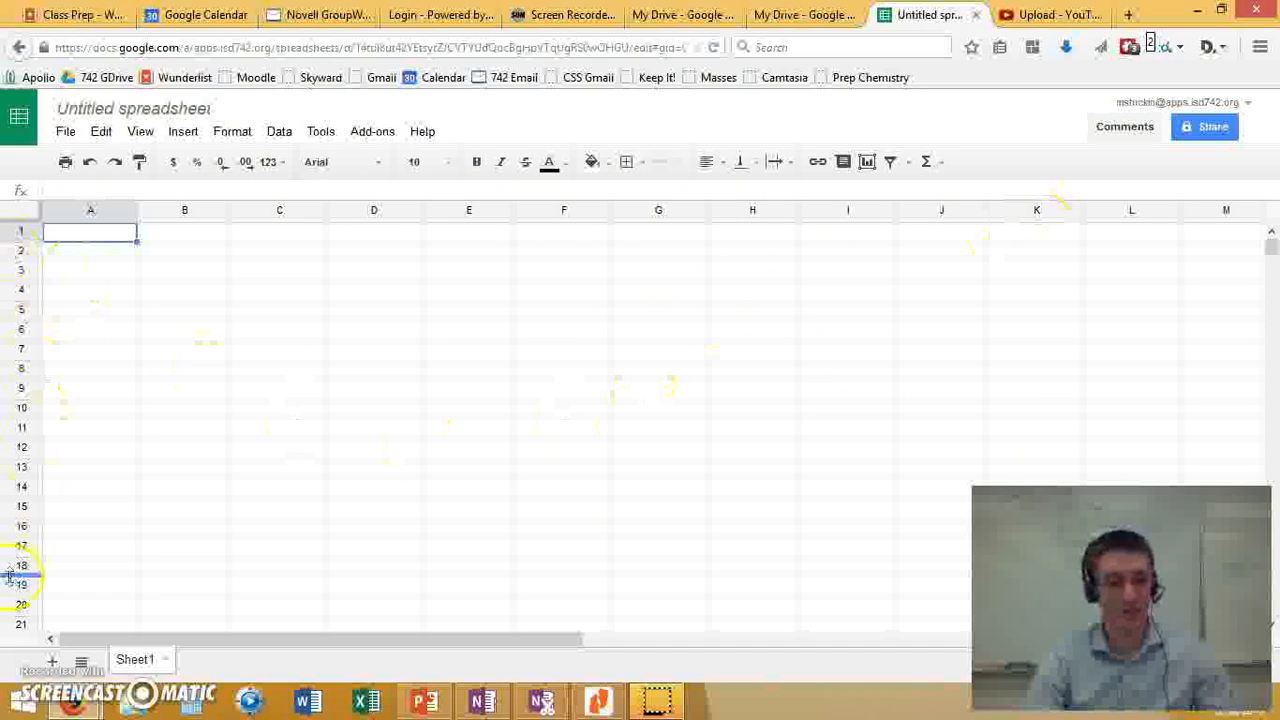
pyautogui.click(637, 345)
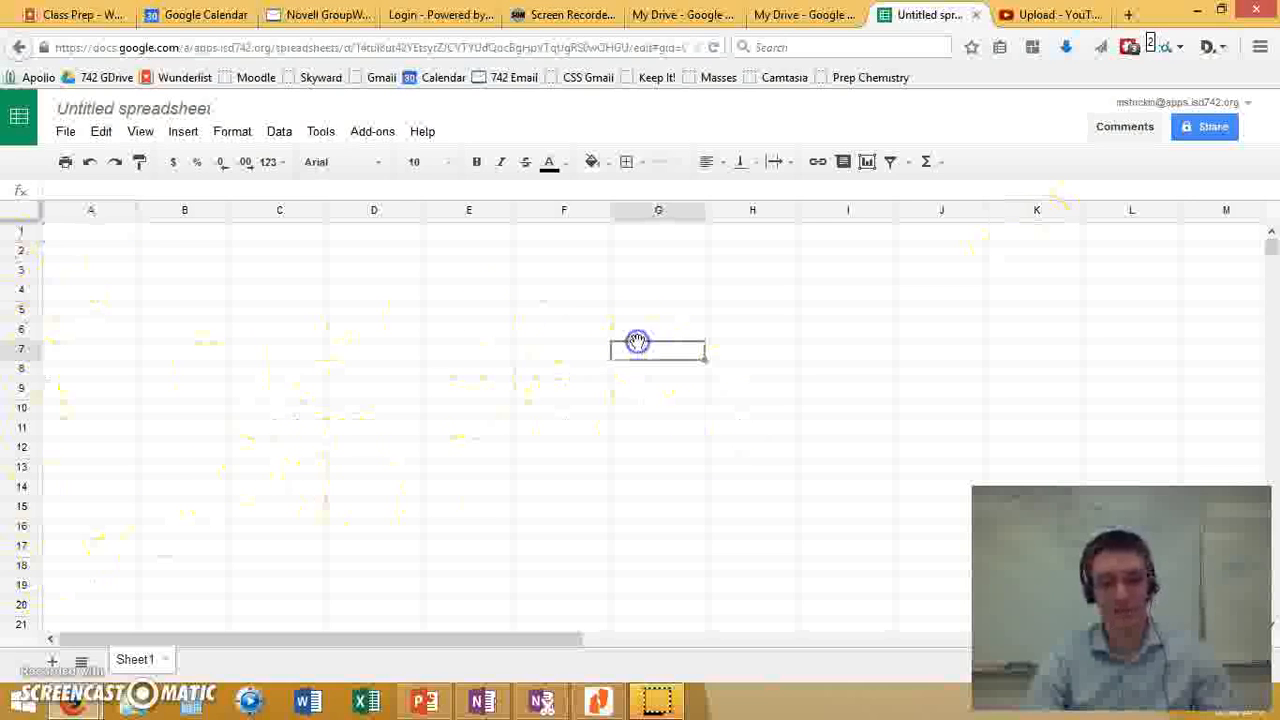
pyautogui.click(335, 313)
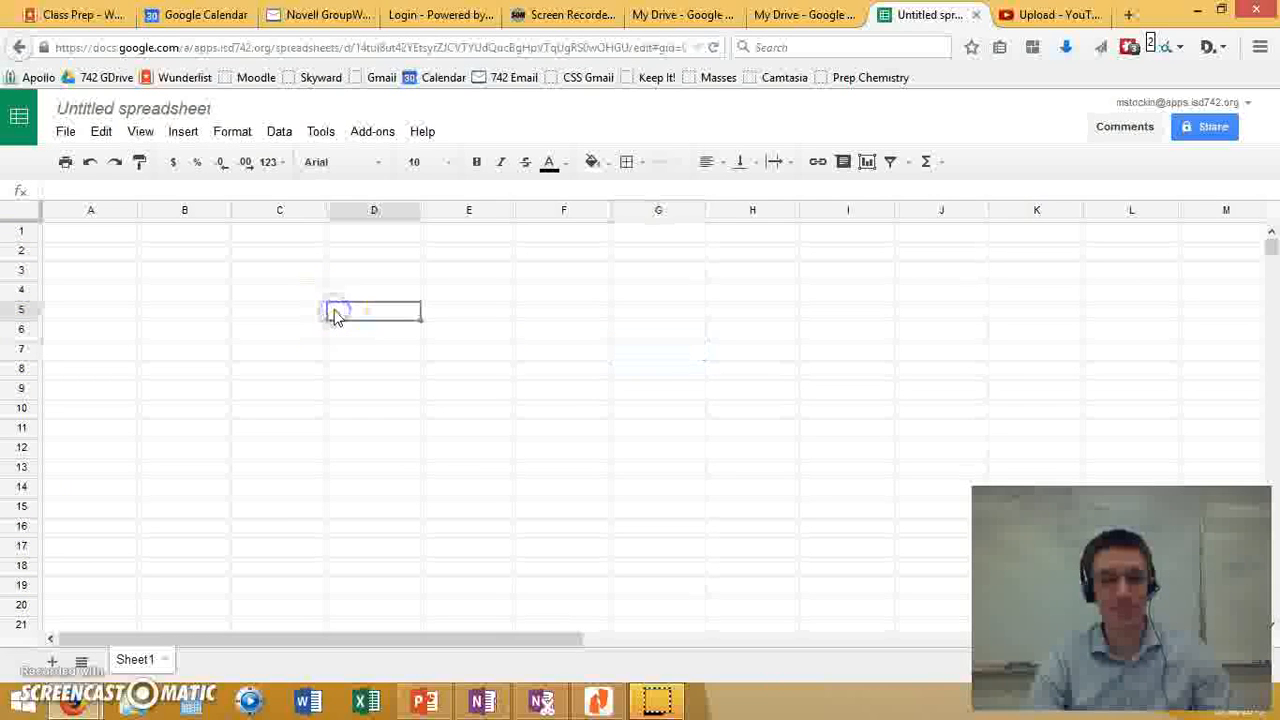
pyautogui.click(400, 388)
pyautogui.click(843, 301)
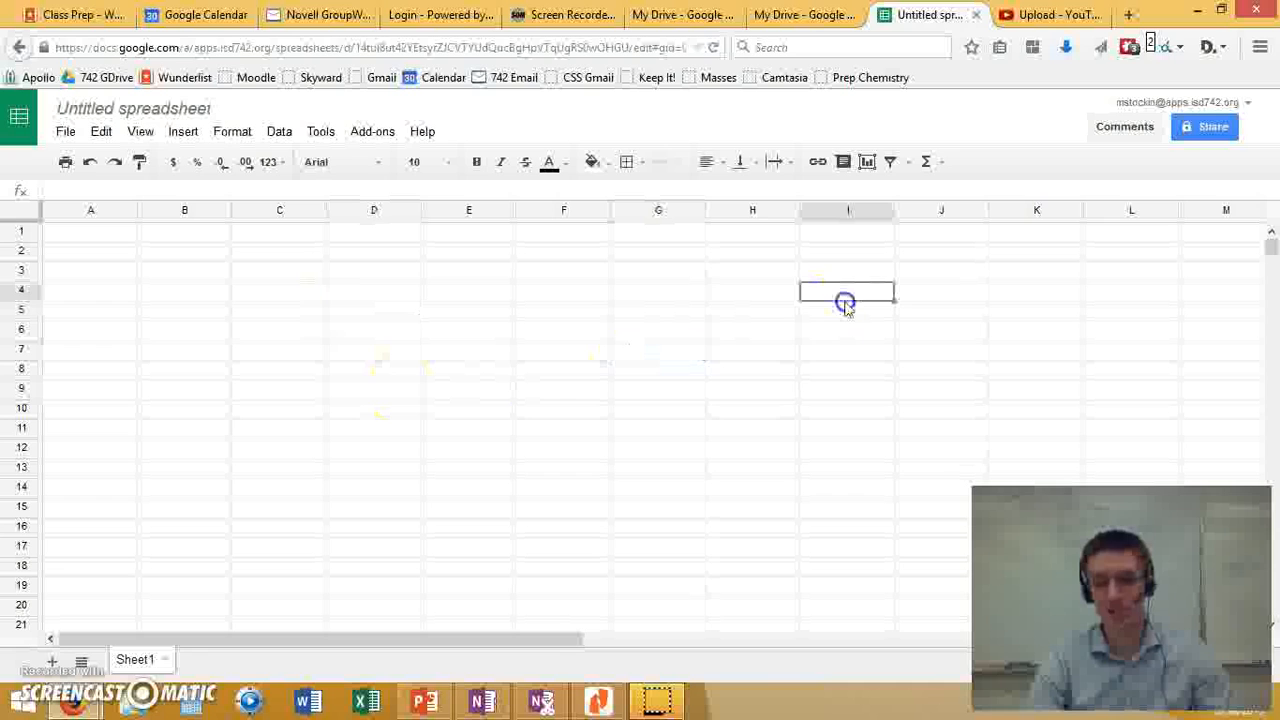
pyautogui.click(769, 388)
pyautogui.click(220, 289)
pyautogui.click(393, 421)
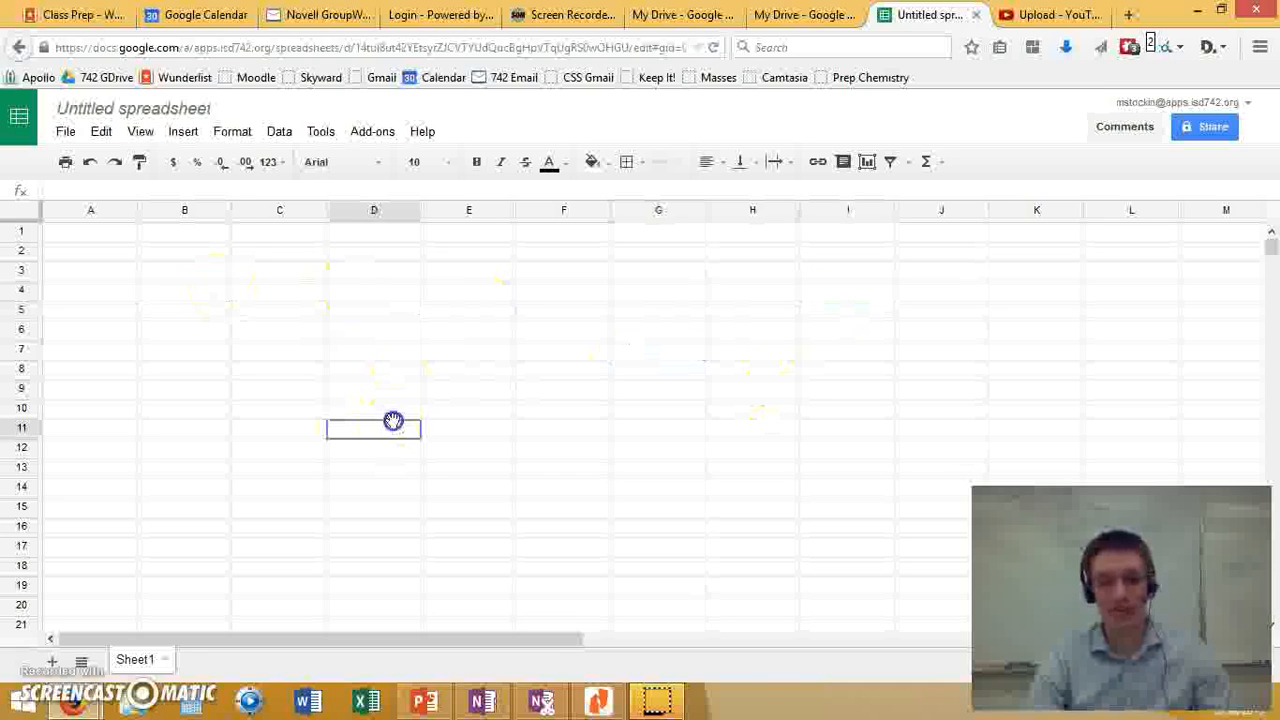
pyautogui.click(551, 330)
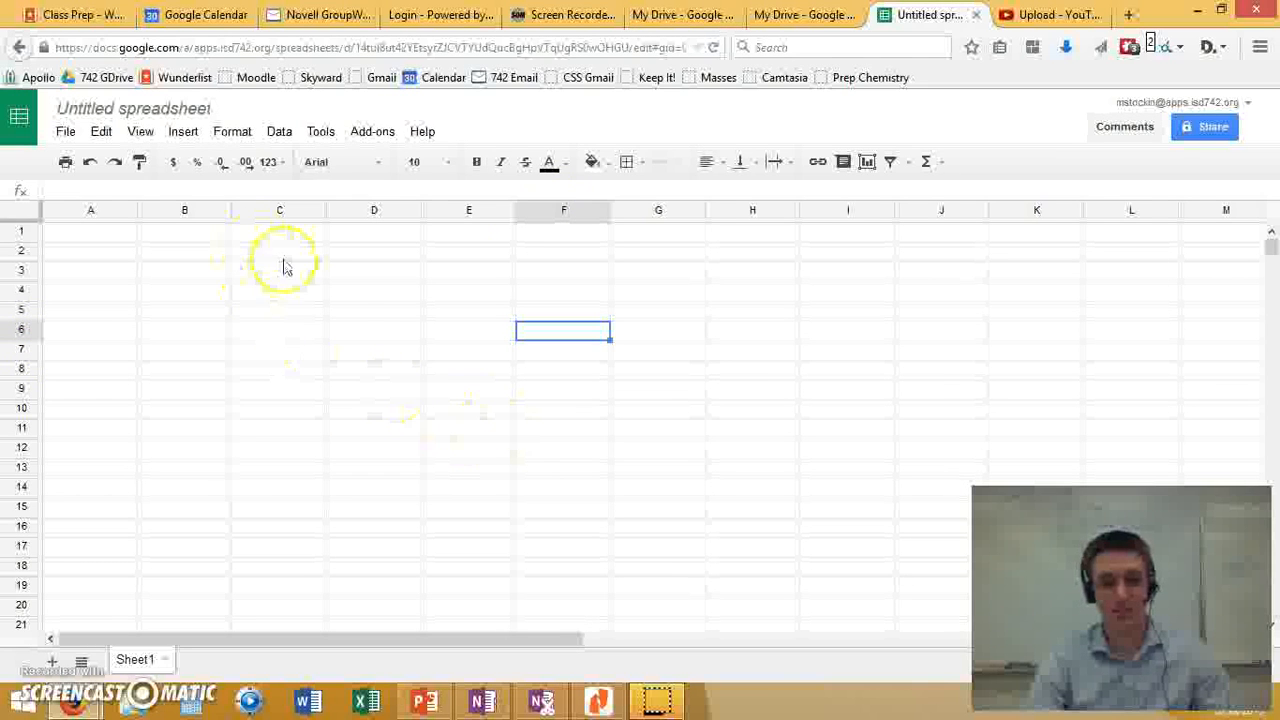
pyautogui.click(366, 409)
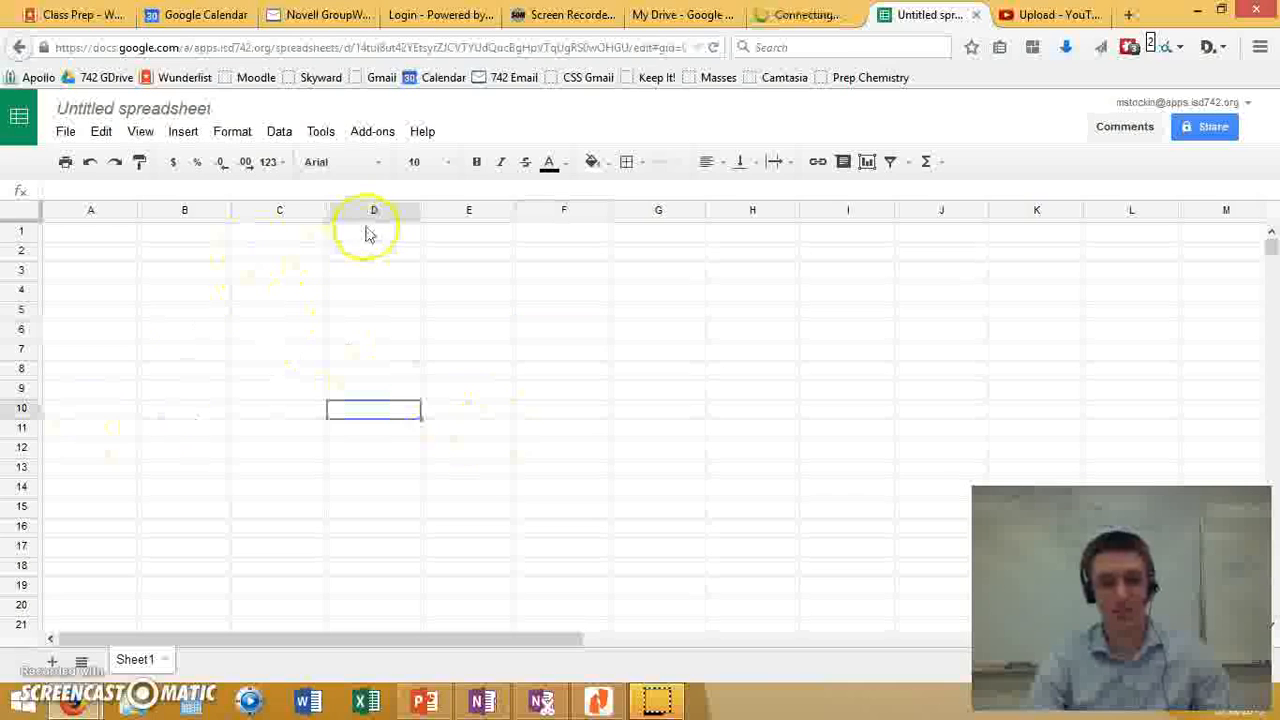
pyautogui.click(634, 463)
pyautogui.click(650, 384)
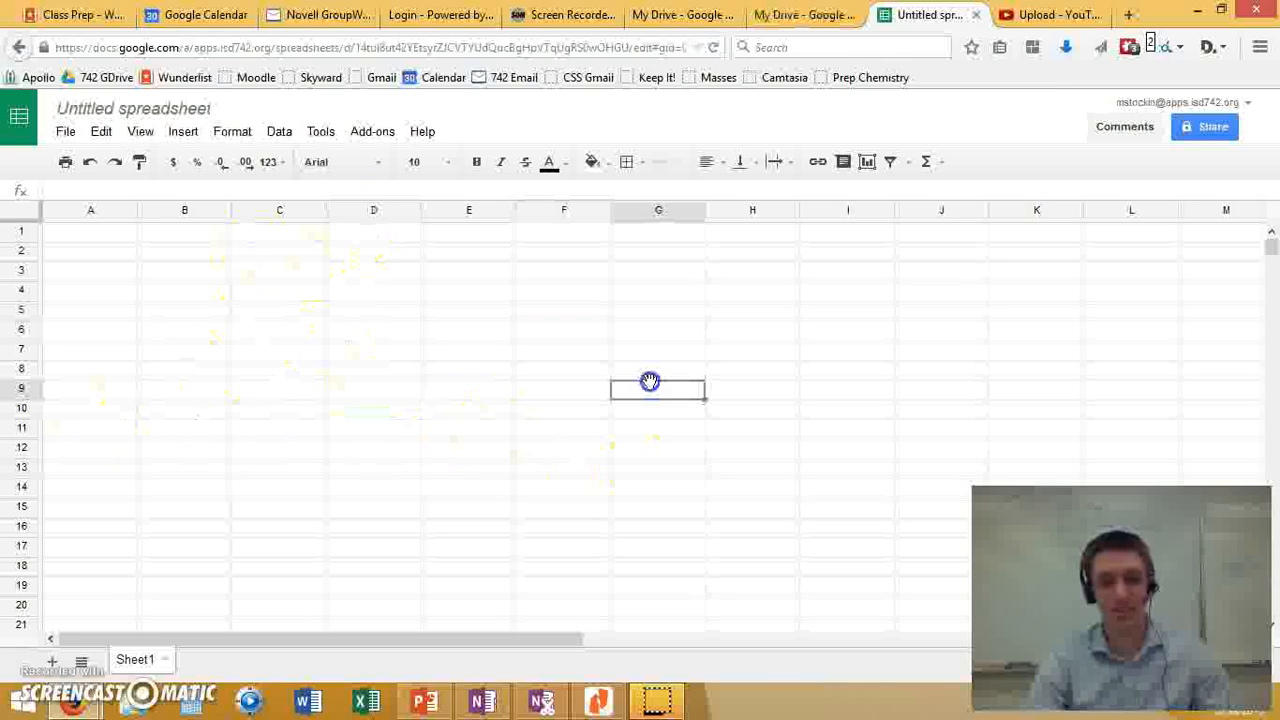
pyautogui.click(817, 372)
pyautogui.click(806, 309)
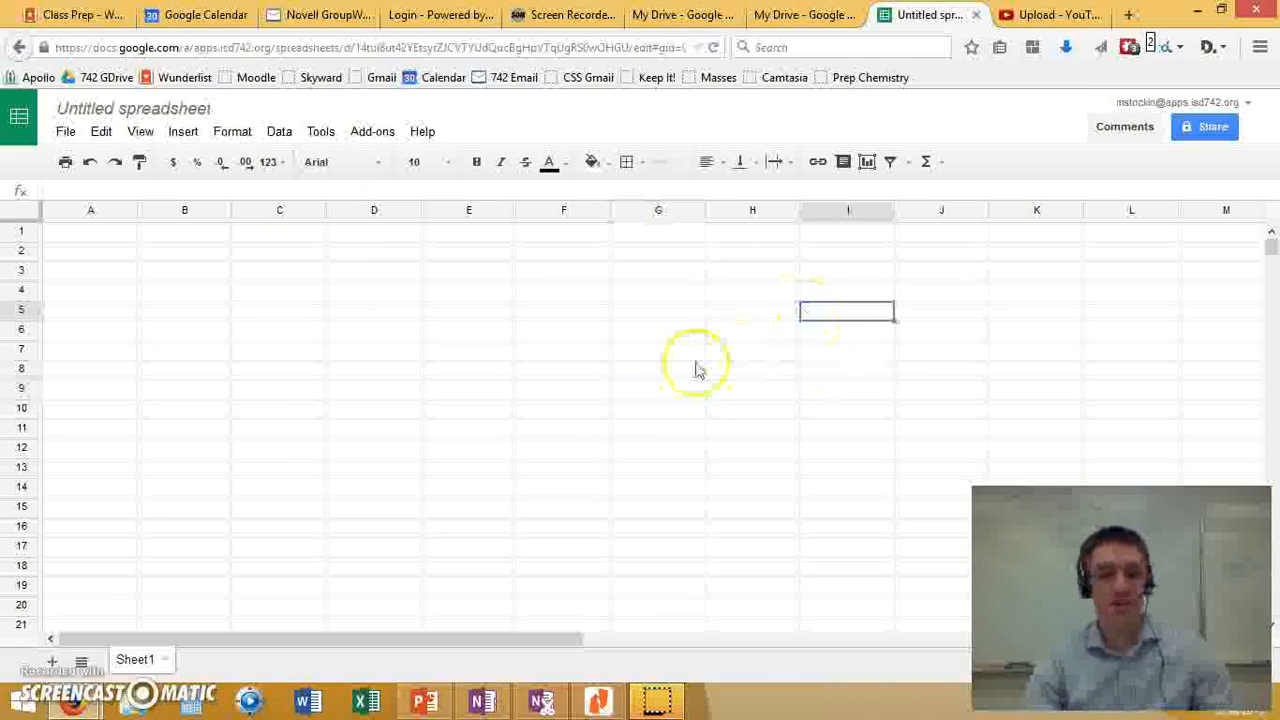
pyautogui.moveTo(290, 312); pyautogui.dragTo(623, 487)
pyautogui.moveTo(908, 366); pyautogui.dragTo(674, 463)
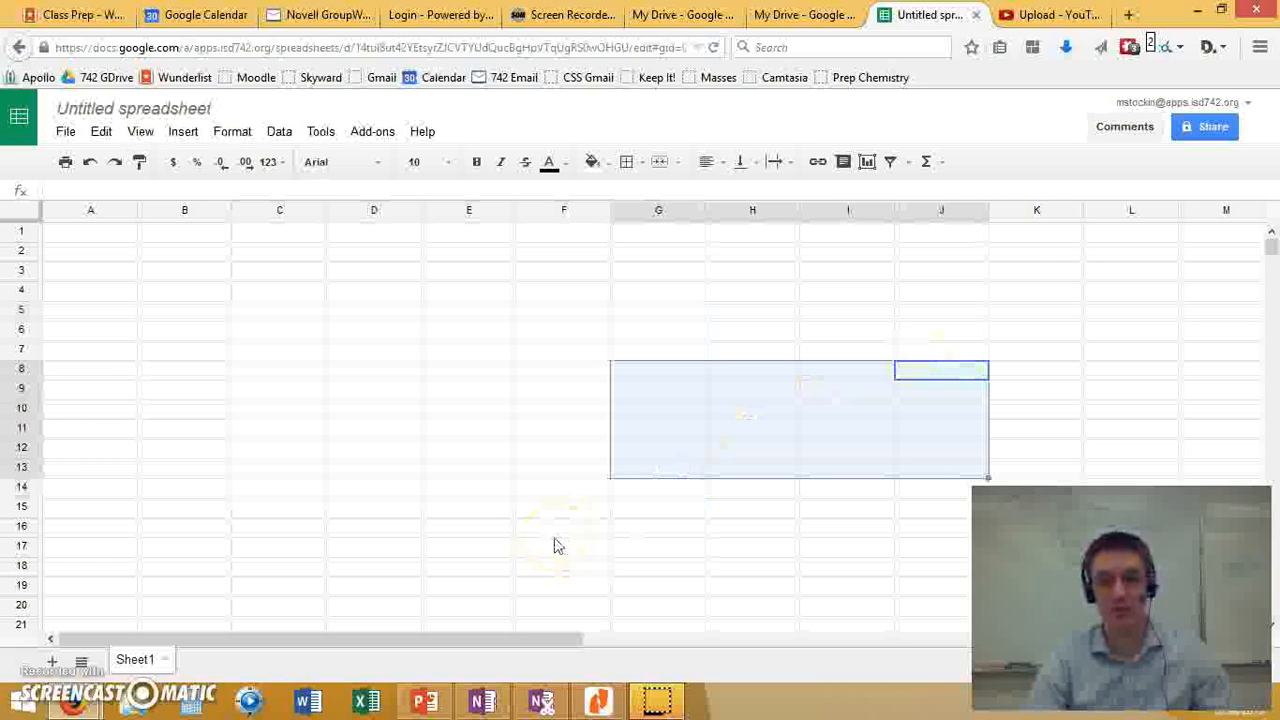
# Enter the title "page 81 #1 in algebra 1.1 workbook" in cell A1
pyautogui.click(74, 240)
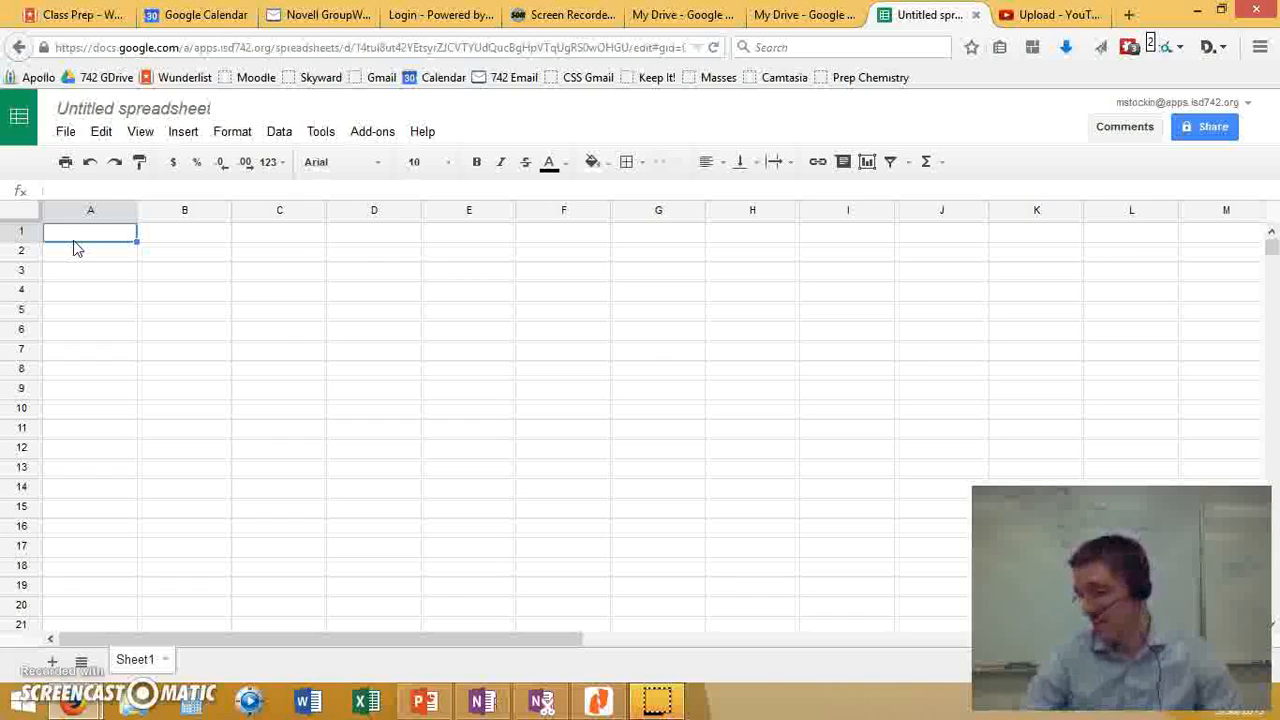
pyautogui.write('page 81 #1 in algebra 1.1 wo')
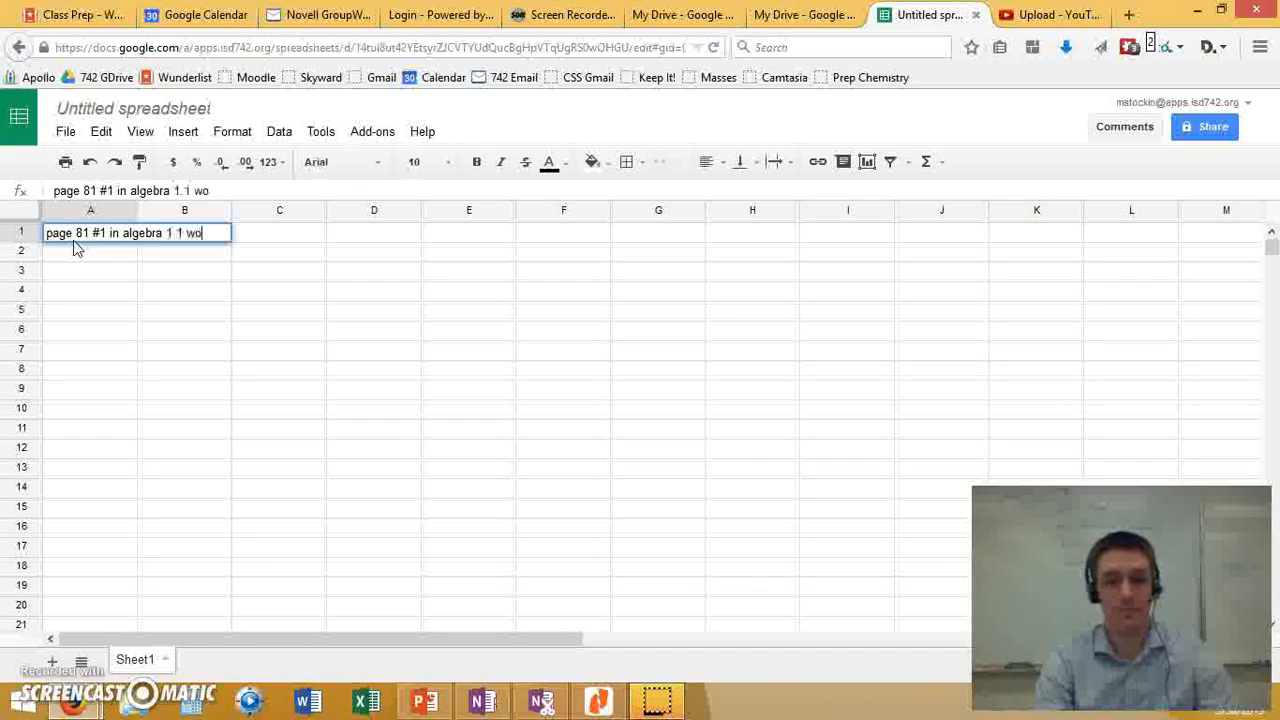
pyautogui.write('rkbook')
pyautogui.press('Return')
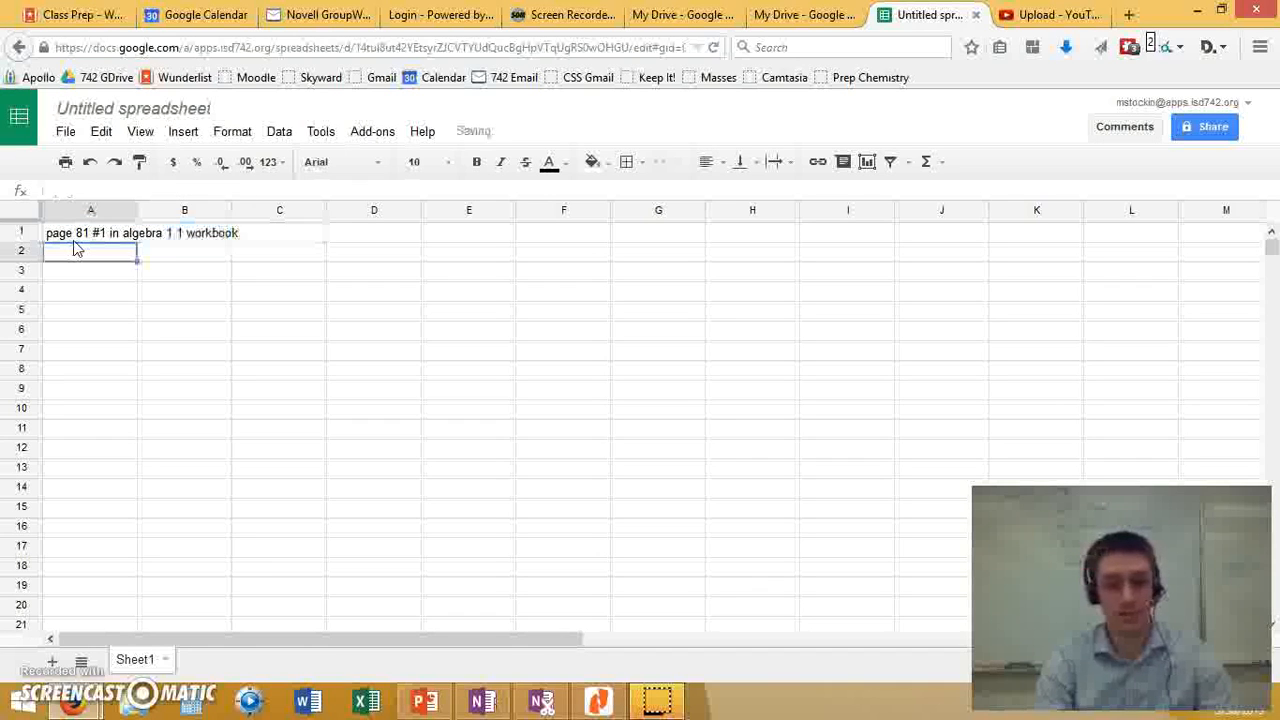
# Enter the instruction "make a scatter plot, create a best-fit line, and find the value of y when x=3." in cell A3
pyautogui.click(238, 412)
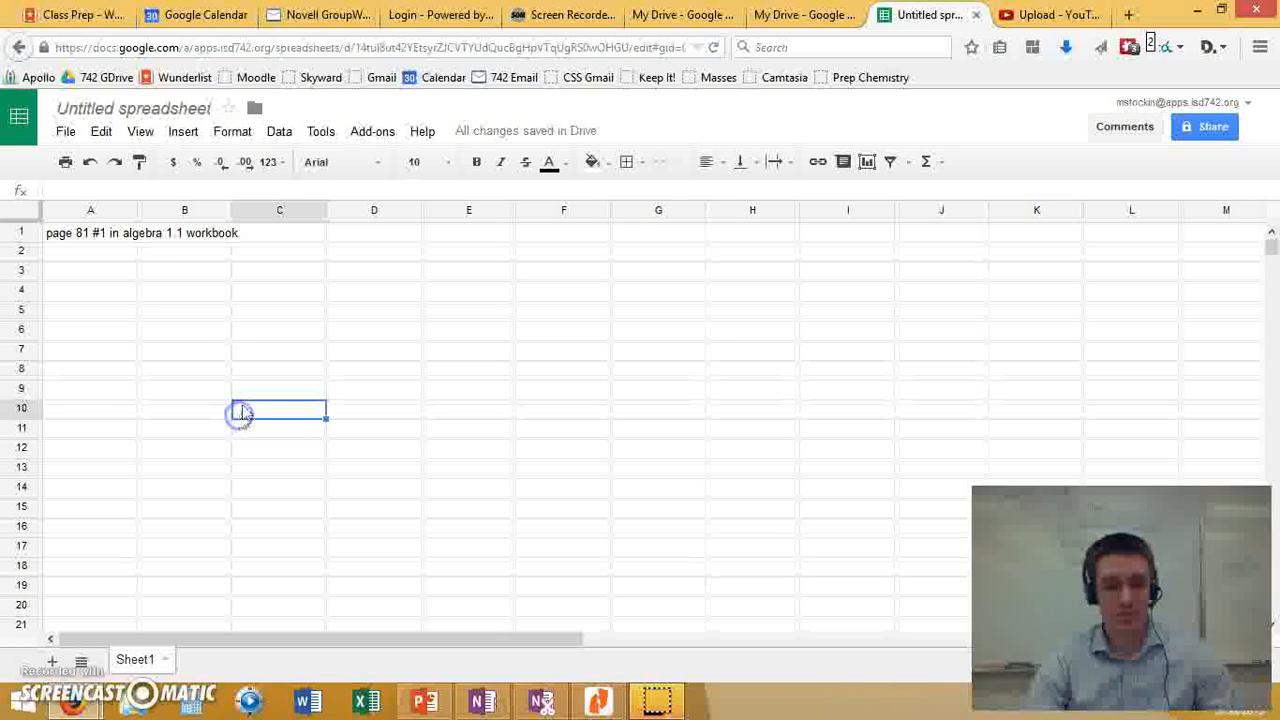
pyautogui.click(116, 272)
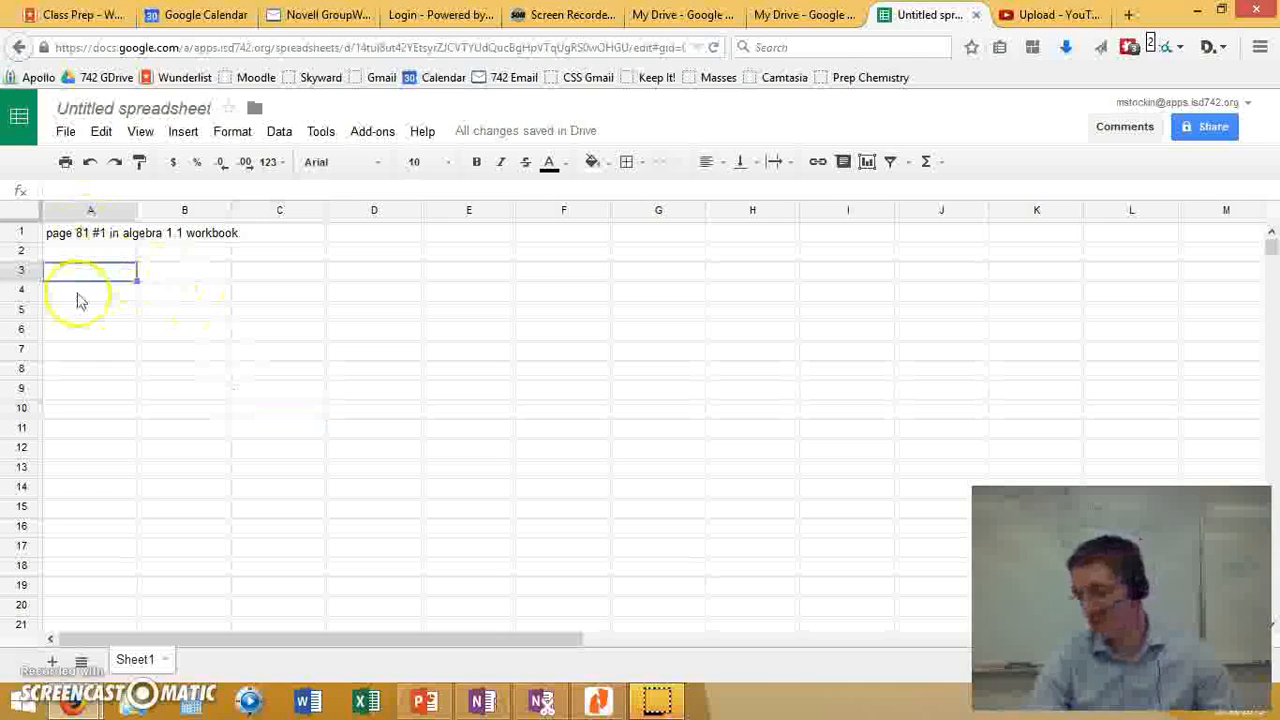
pyautogui.write('ma')
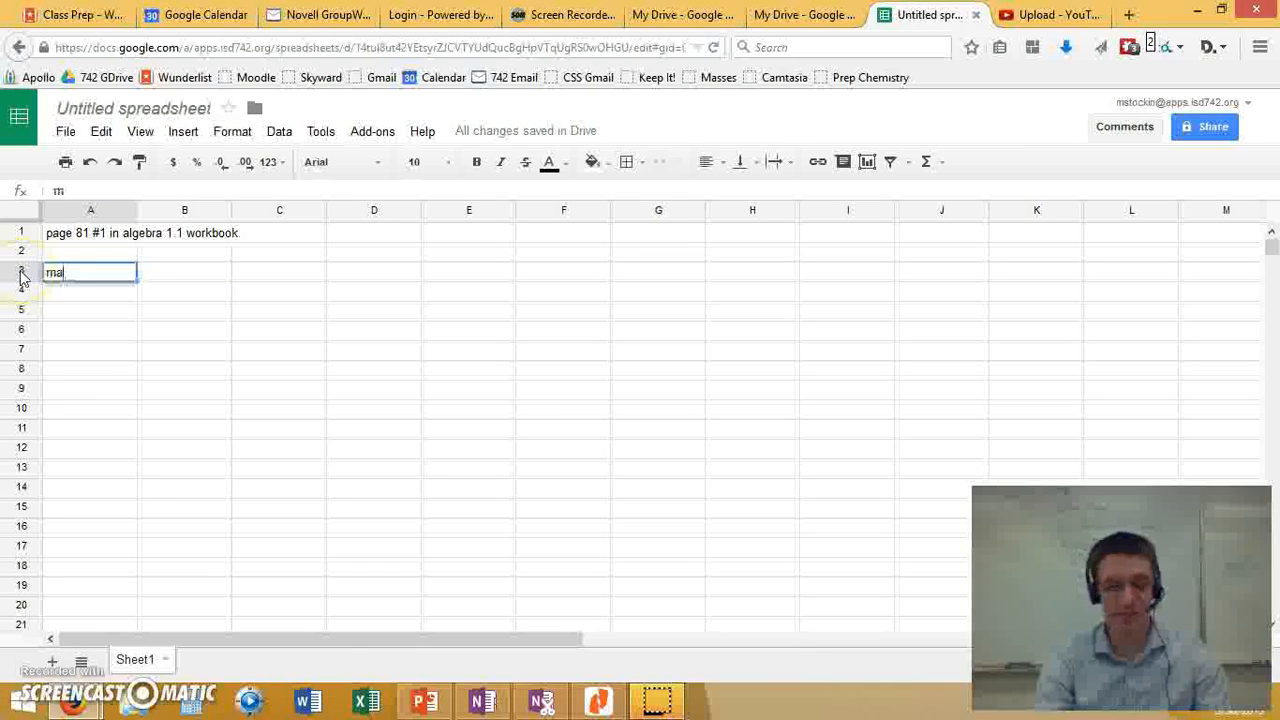
pyautogui.write('ke a scatt')
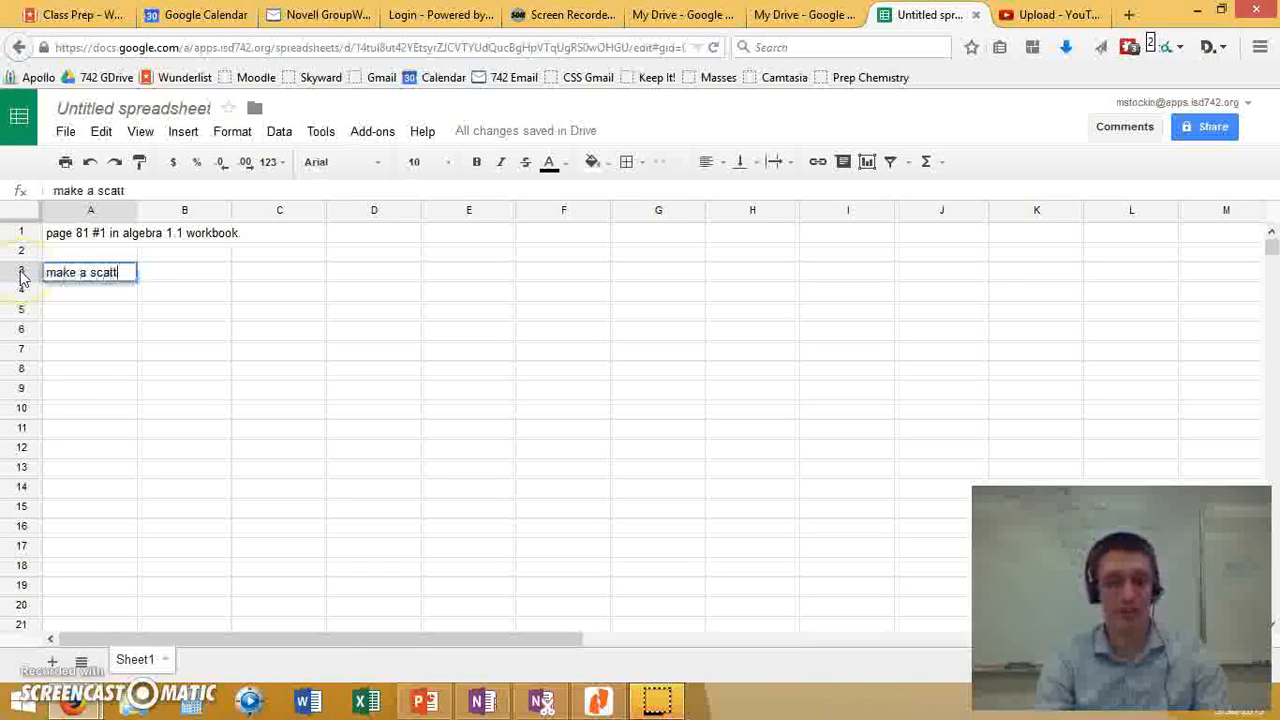
pyautogui.write('er plot, create a be')
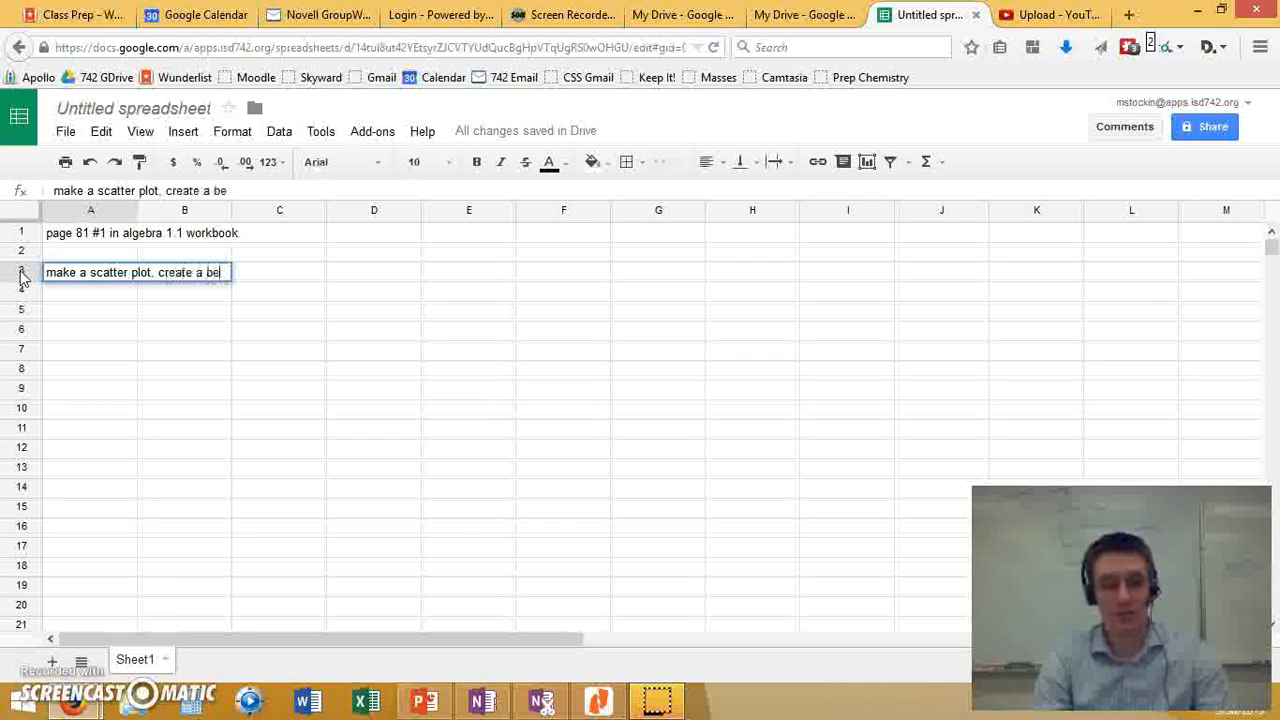
pyautogui.write('st-fit line, and ')
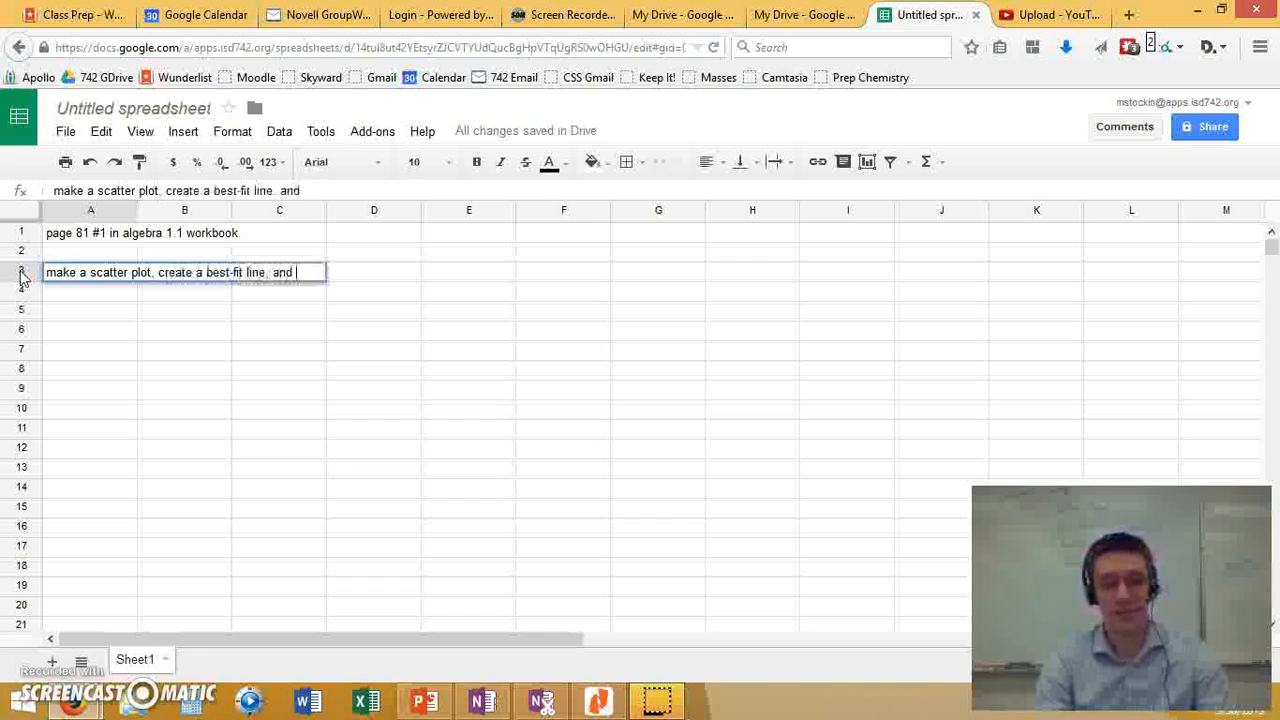
pyautogui.write('find the val')
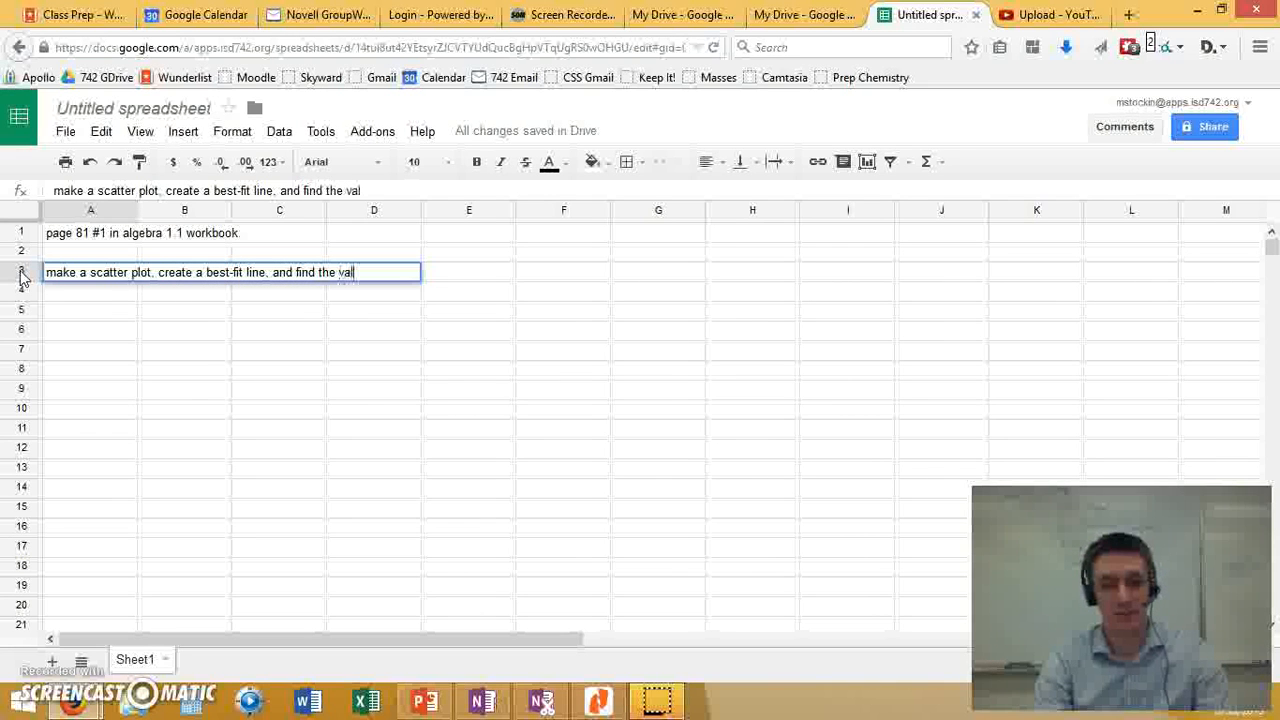
pyautogui.write('ue of y when x=3')
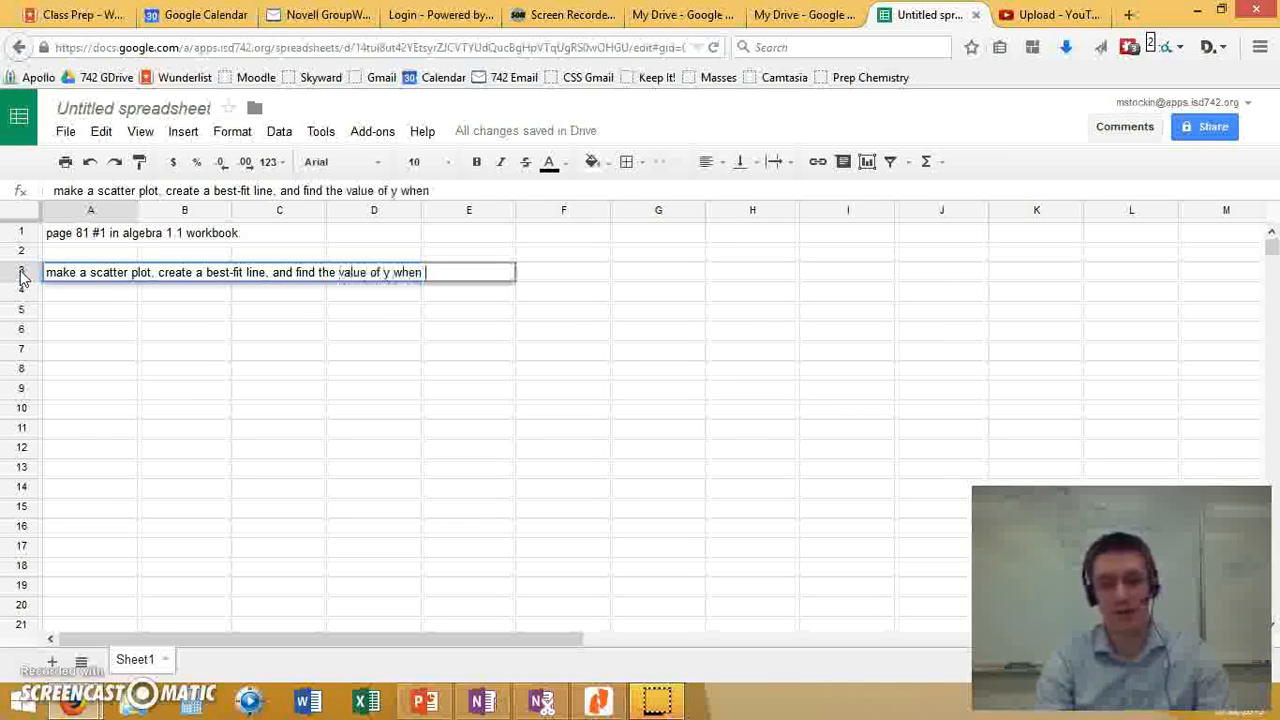
pyautogui.press('Return')
pyautogui.press('Return')
pyautogui.press('Return')
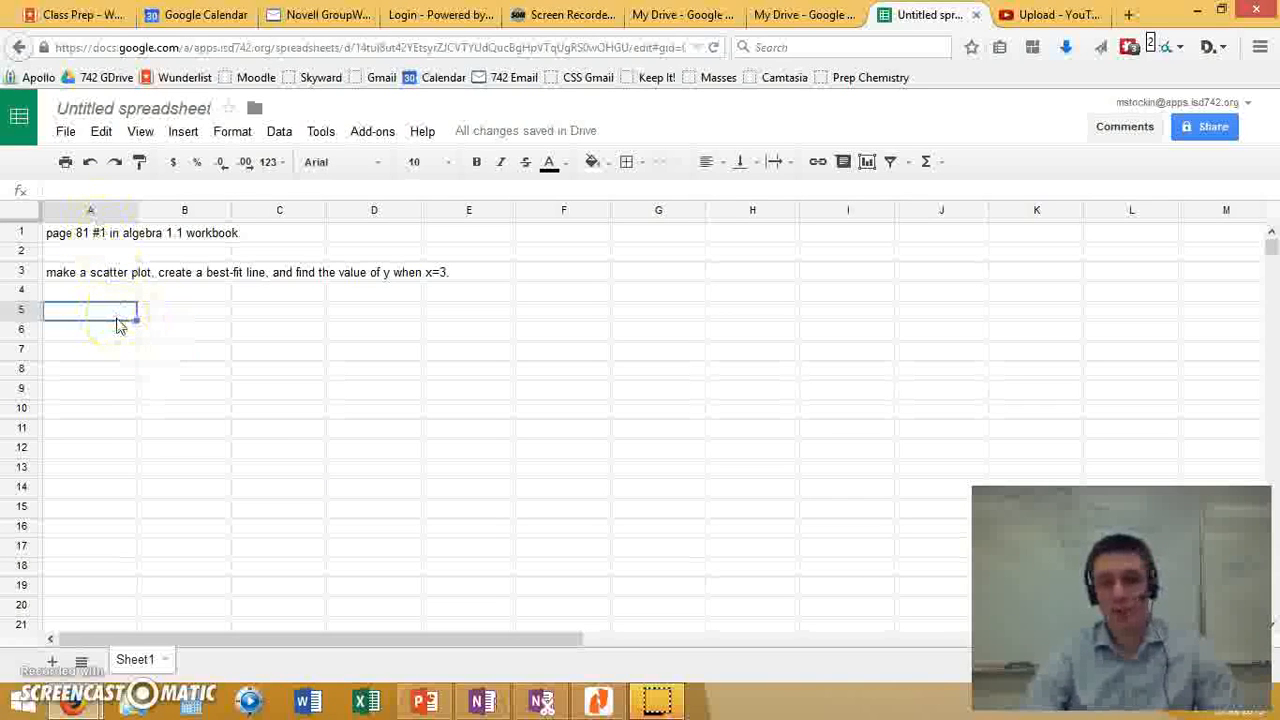
# Enter the column headings x in cell A5 and y in cell B5, and select cell A6 below the x heading
pyautogui.click(718, 256)
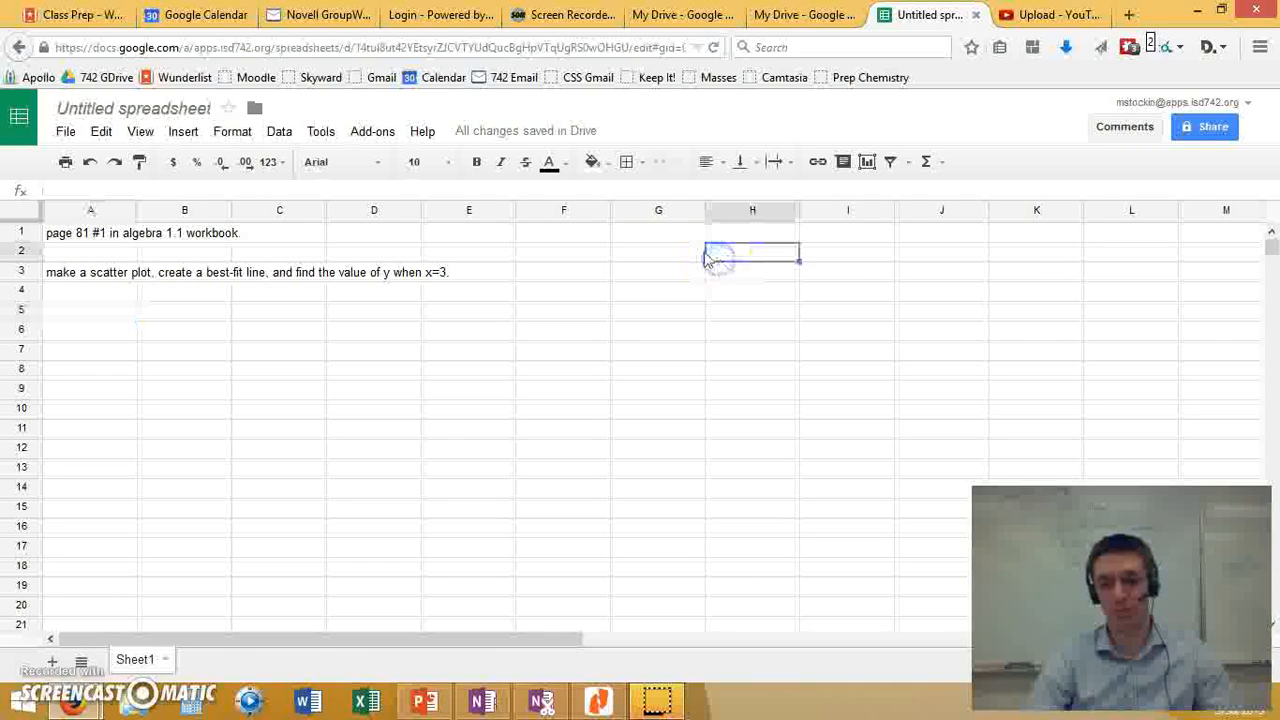
pyautogui.click(81, 314)
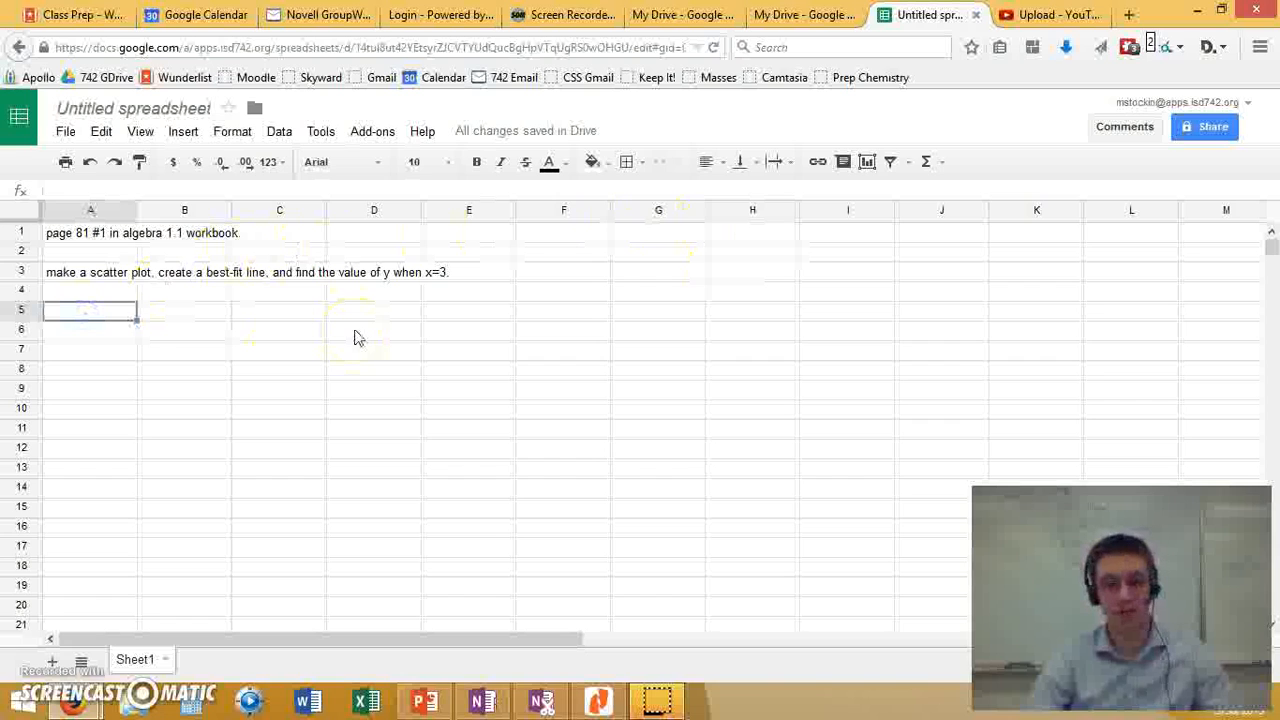
pyautogui.write('x')
pyautogui.press('Return')
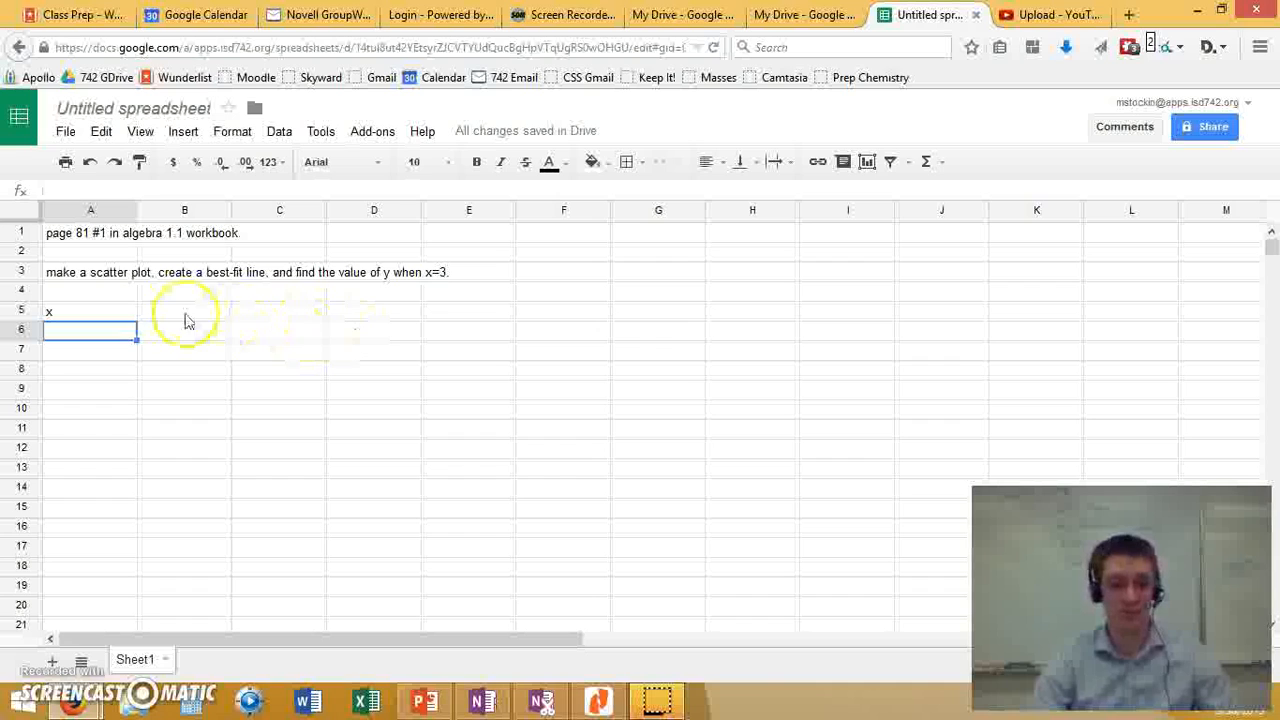
pyautogui.press('Tab')
pyautogui.press('Up')
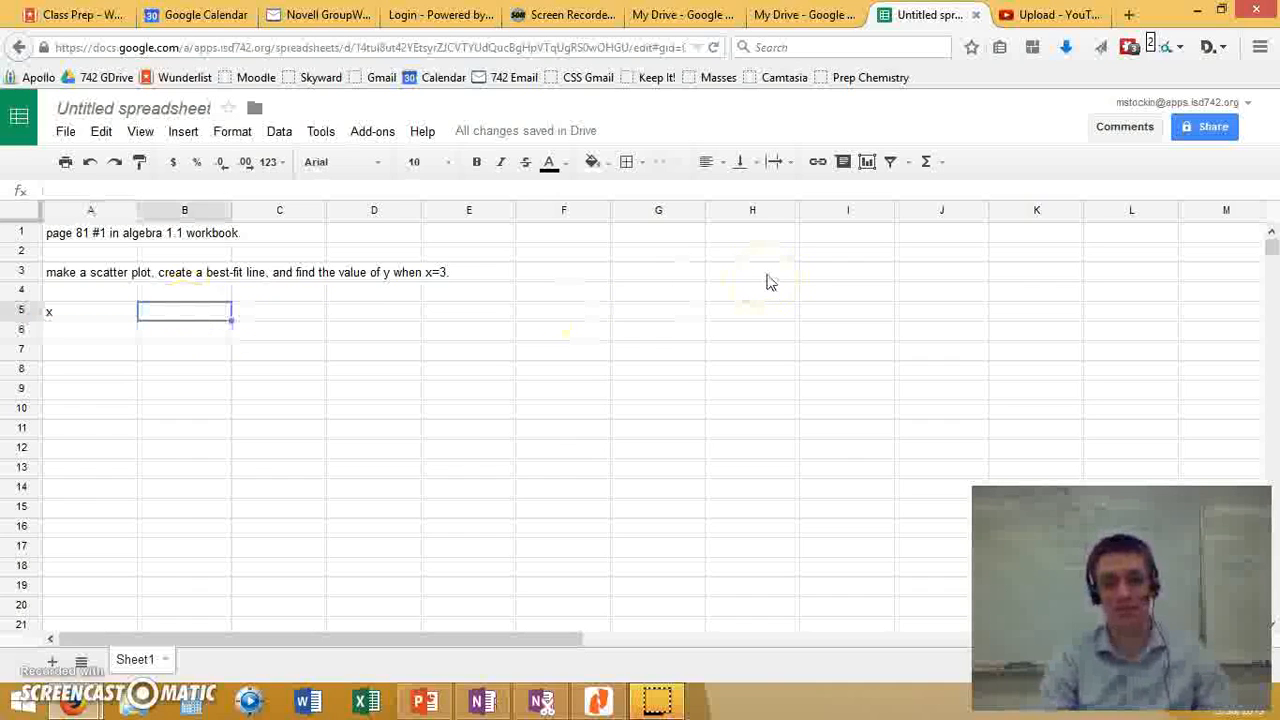
pyautogui.write('y')
pyautogui.press('Return')
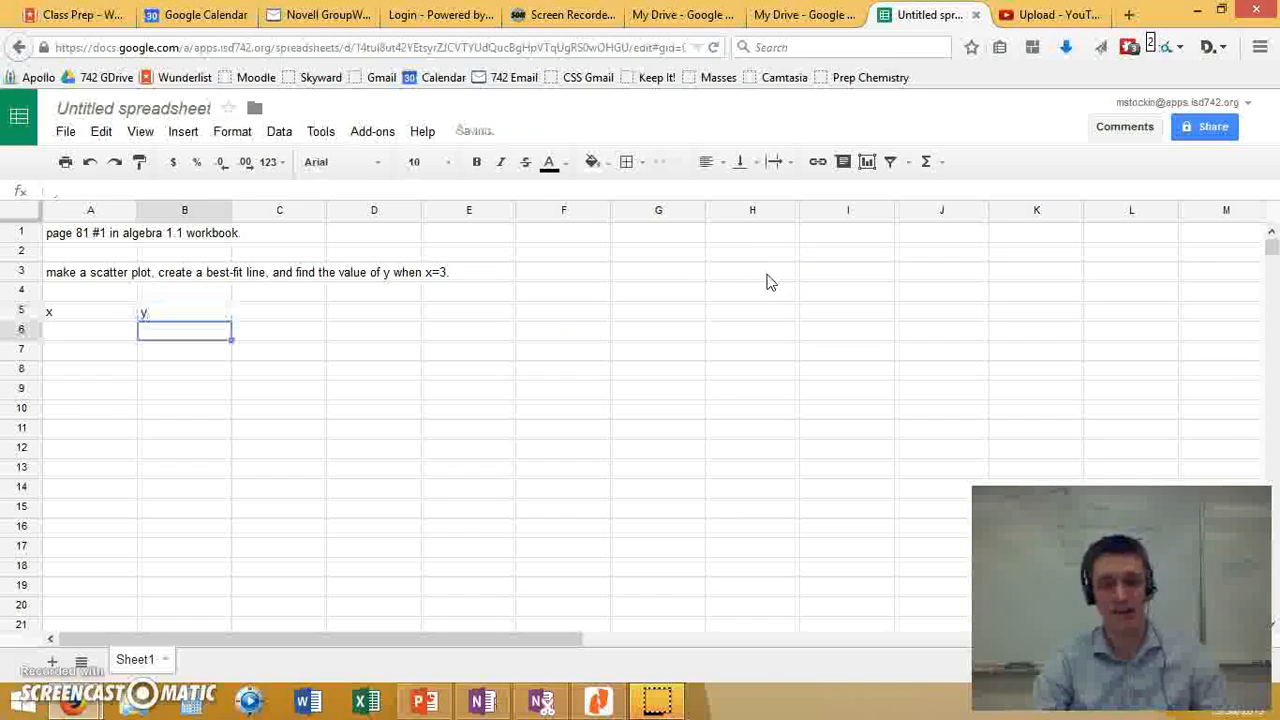
pyautogui.press('Left')
pyautogui.press('Up')
pyautogui.press('Right')
pyautogui.press('Left')
pyautogui.press('Down')
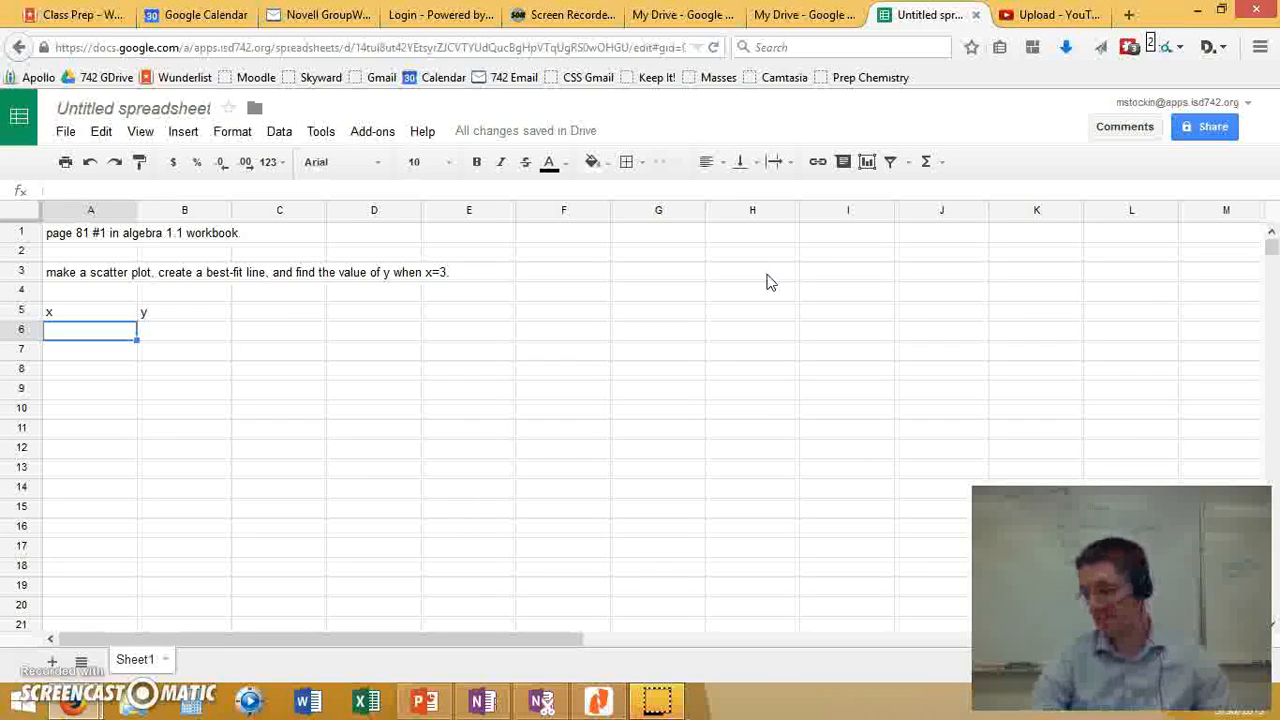
# Enter the x values -1, 0, 1, 2 and 4 in cells A6 to A10
pyautogui.write('-')
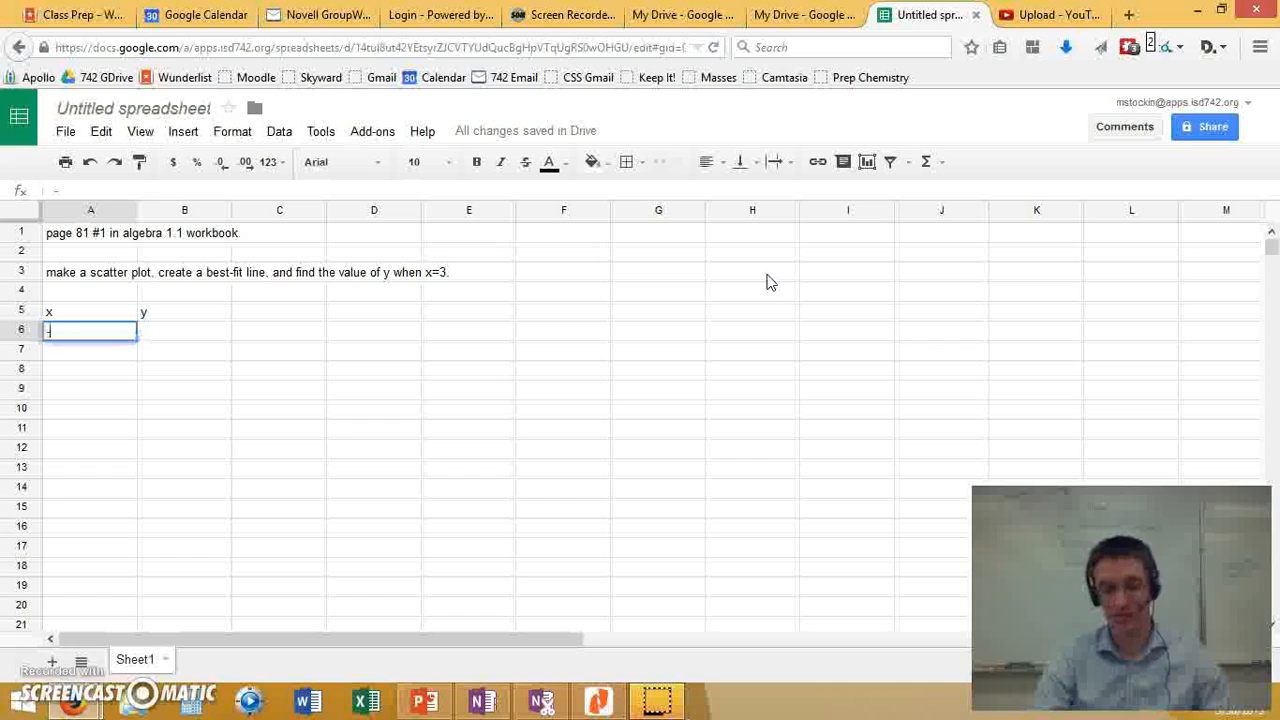
pyautogui.write('1')
pyautogui.press('Return')
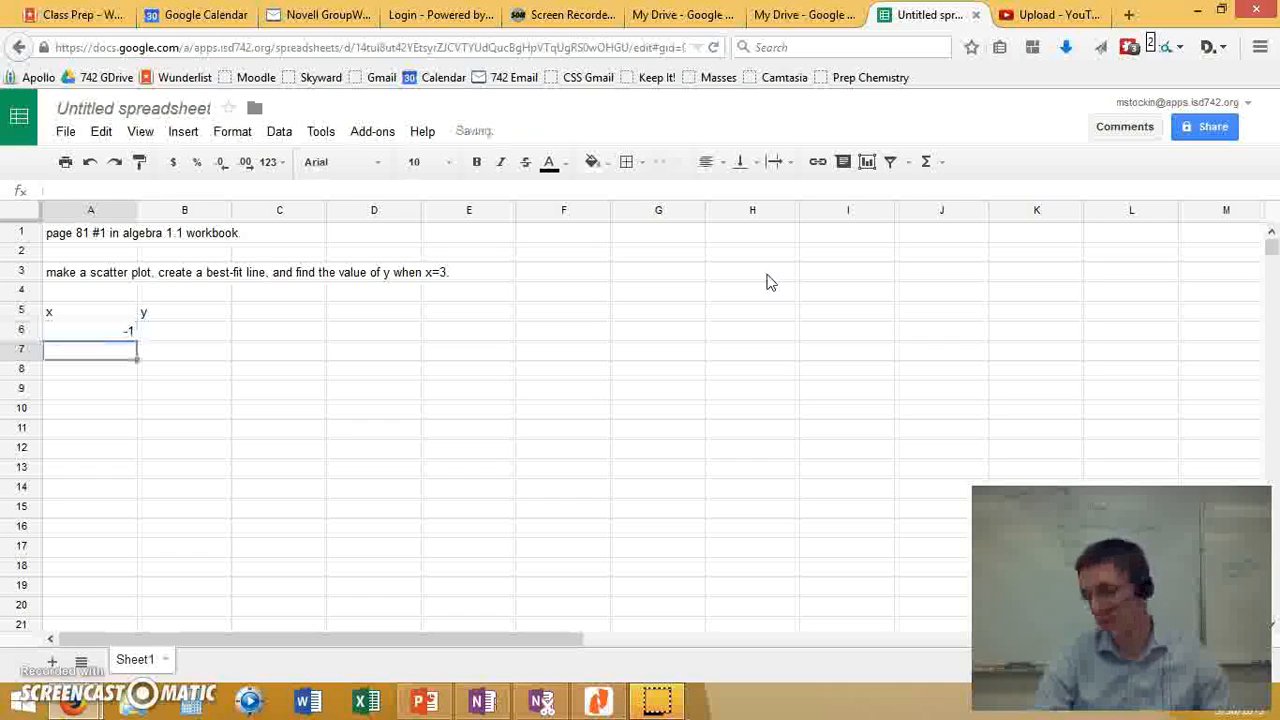
pyautogui.write('0')
pyautogui.press('Return')
pyautogui.write('1')
pyautogui.press('Return')
pyautogui.write('2')
pyautogui.press('Return')
pyautogui.write('4')
pyautogui.press('Return')
# Enter the y values 3, 3, 1, 0 and -3 in cells B6 to B10
pyautogui.press('Right')
pyautogui.press('Up')
pyautogui.press('Up')
pyautogui.press('Up')
pyautogui.press('Up')
pyautogui.press('Up')
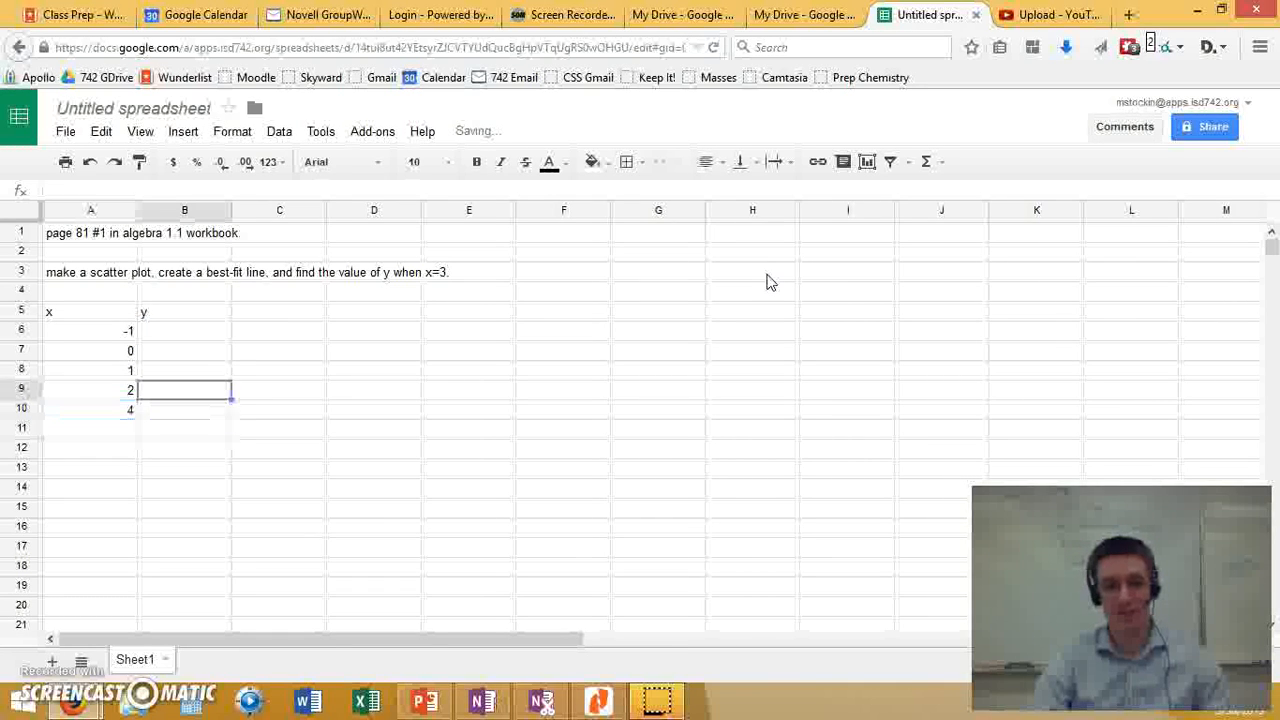
pyautogui.write('3')
pyautogui.press('Return')
pyautogui.write('3')
pyautogui.press('Return')
pyautogui.write('0')
pyautogui.press('Return')
pyautogui.write('-3')
pyautogui.press('Return')
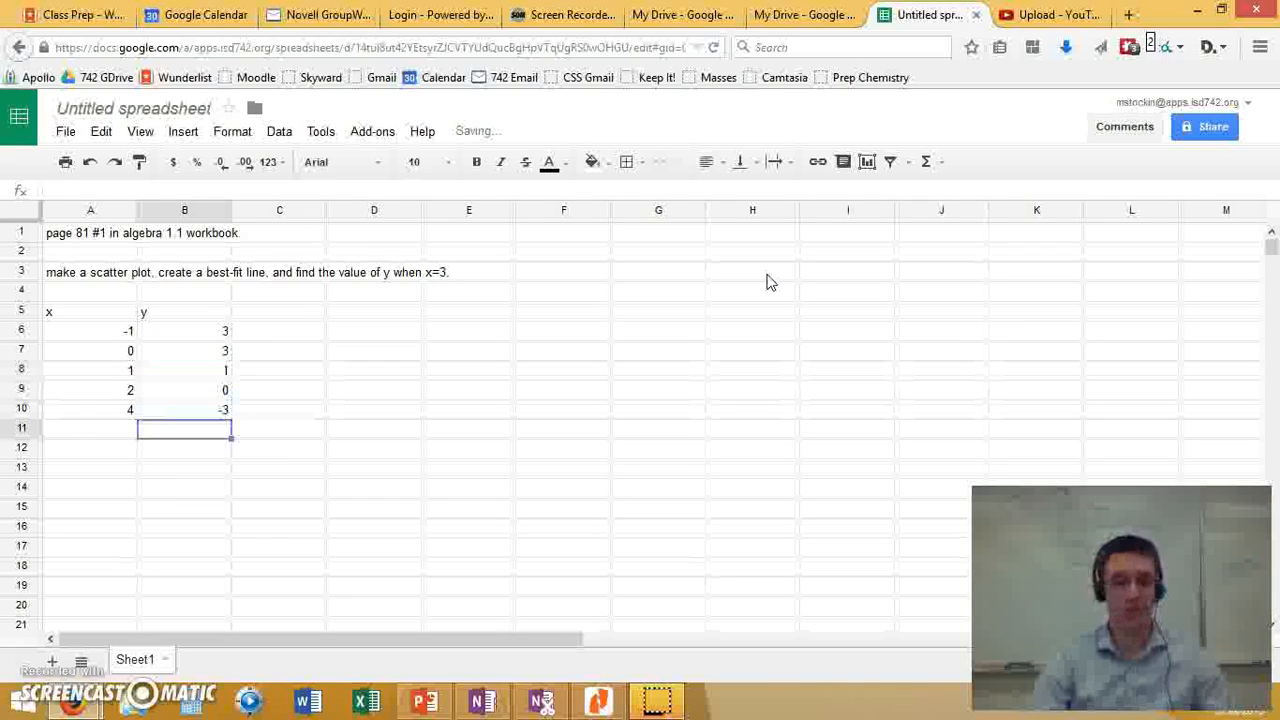
pyautogui.moveTo(67, 338); pyautogui.dragTo(190, 422)
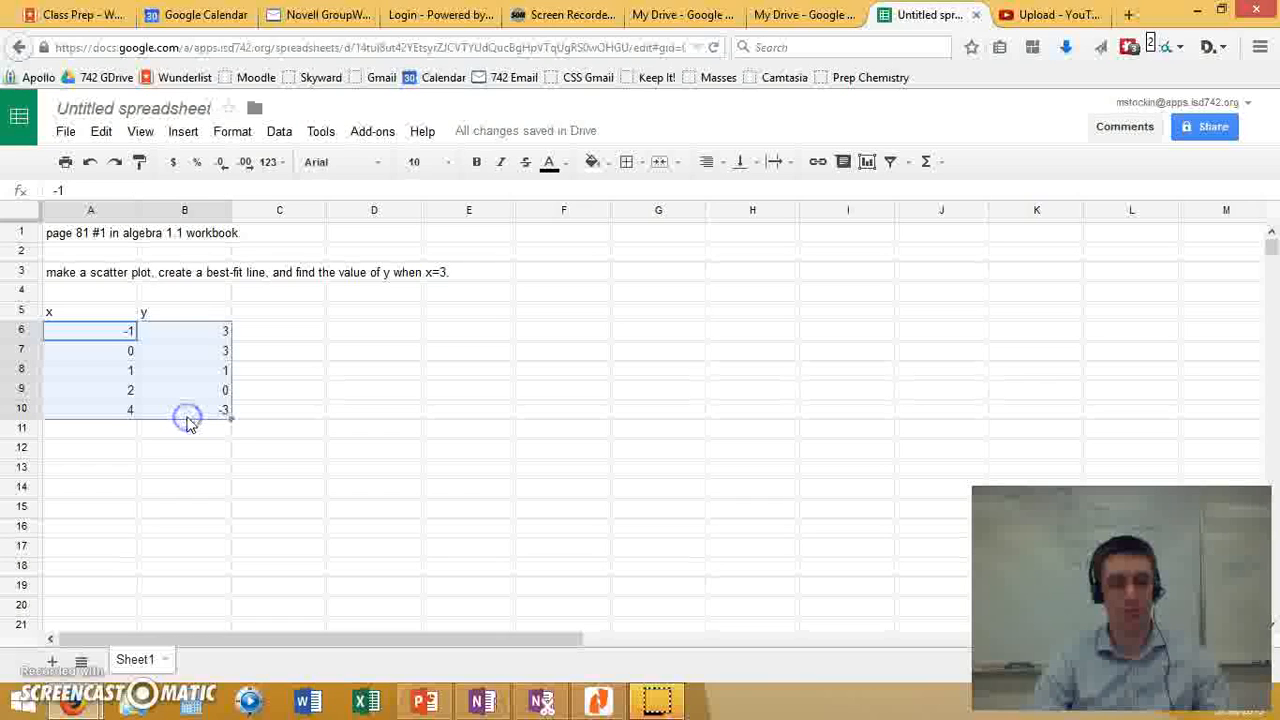
pyautogui.click(364, 441)
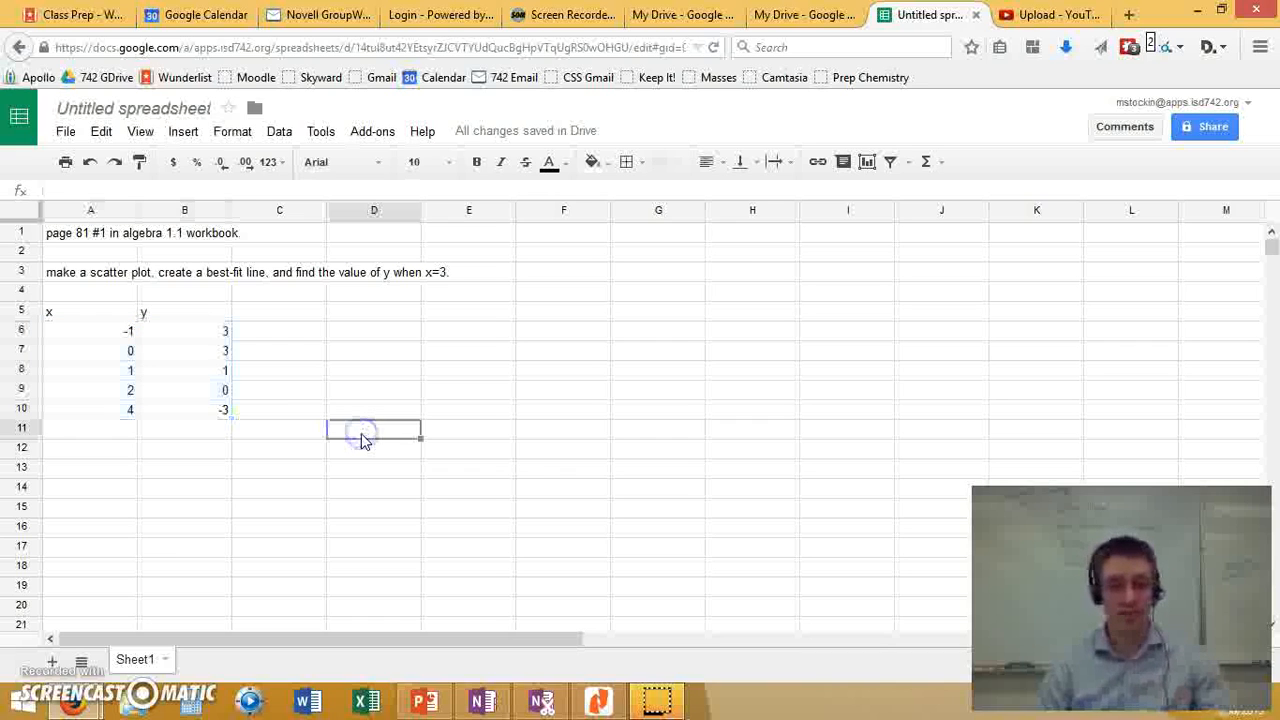
pyautogui.moveTo(555, 292); pyautogui.dragTo(755, 476)
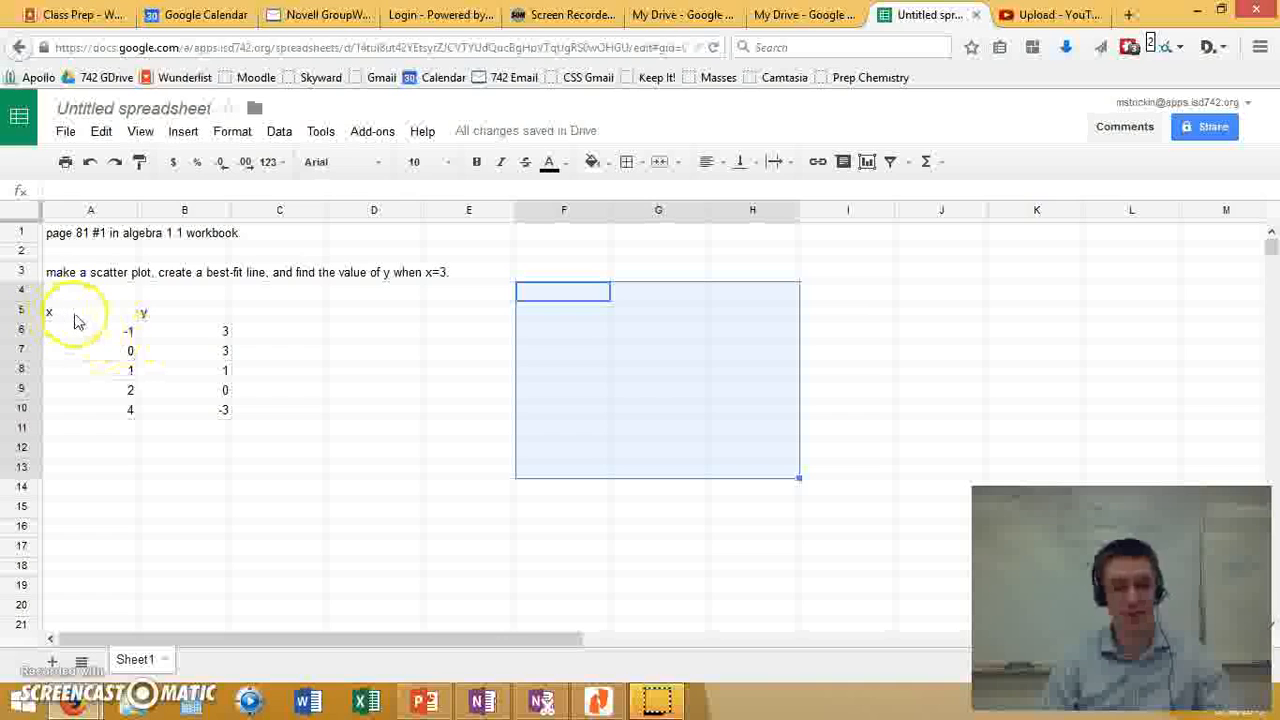
pyautogui.moveTo(79, 318); pyautogui.dragTo(209, 418)
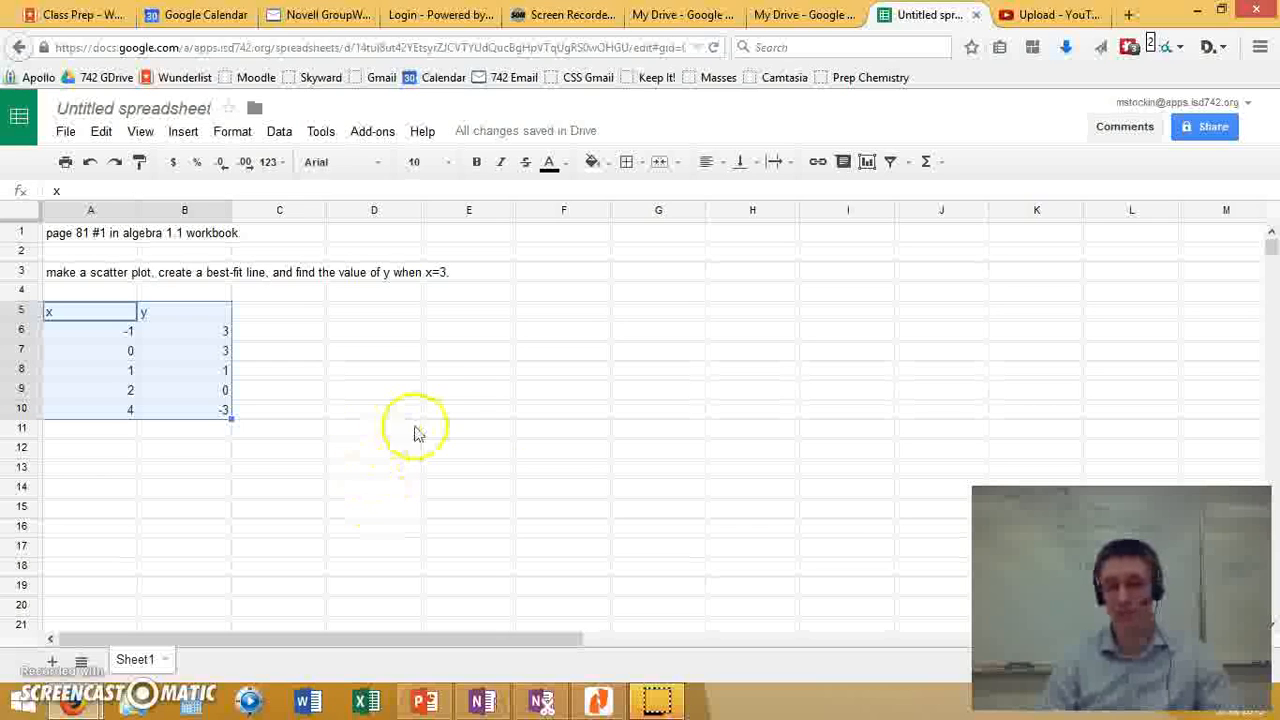
pyautogui.click(921, 373)
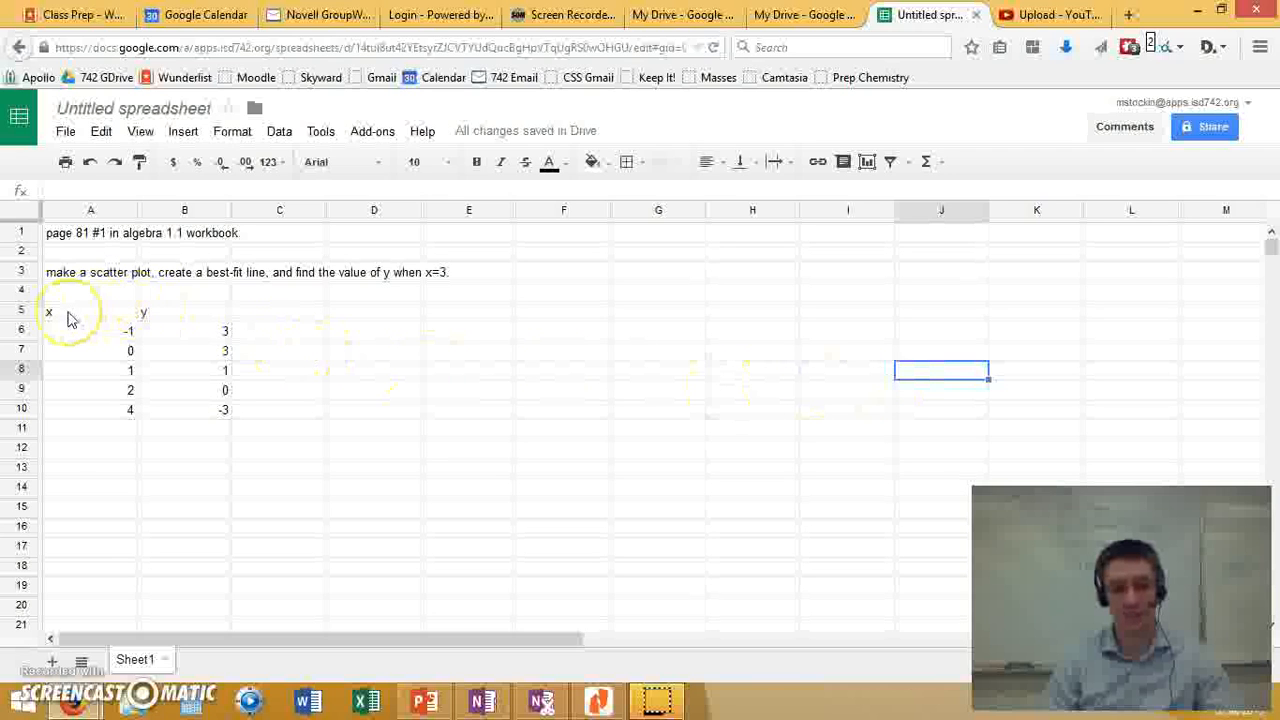
pyautogui.moveTo(70, 318); pyautogui.dragTo(192, 405)
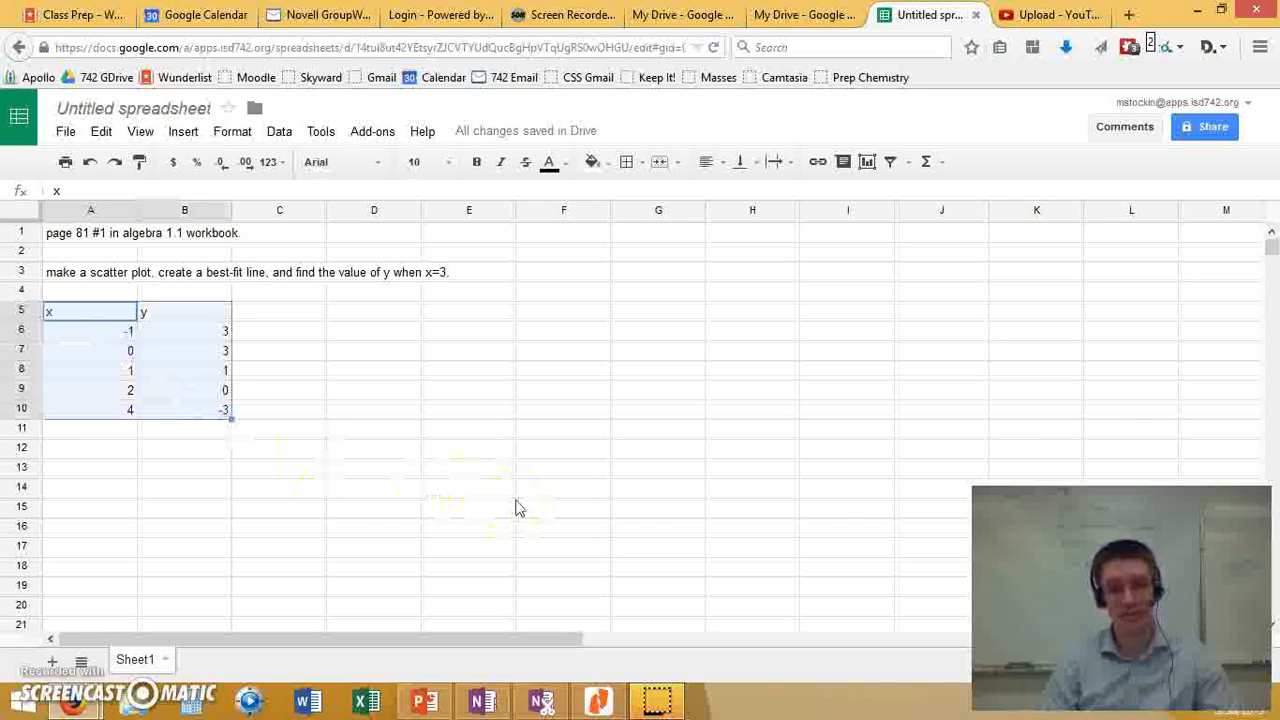
pyautogui.click(516, 504)
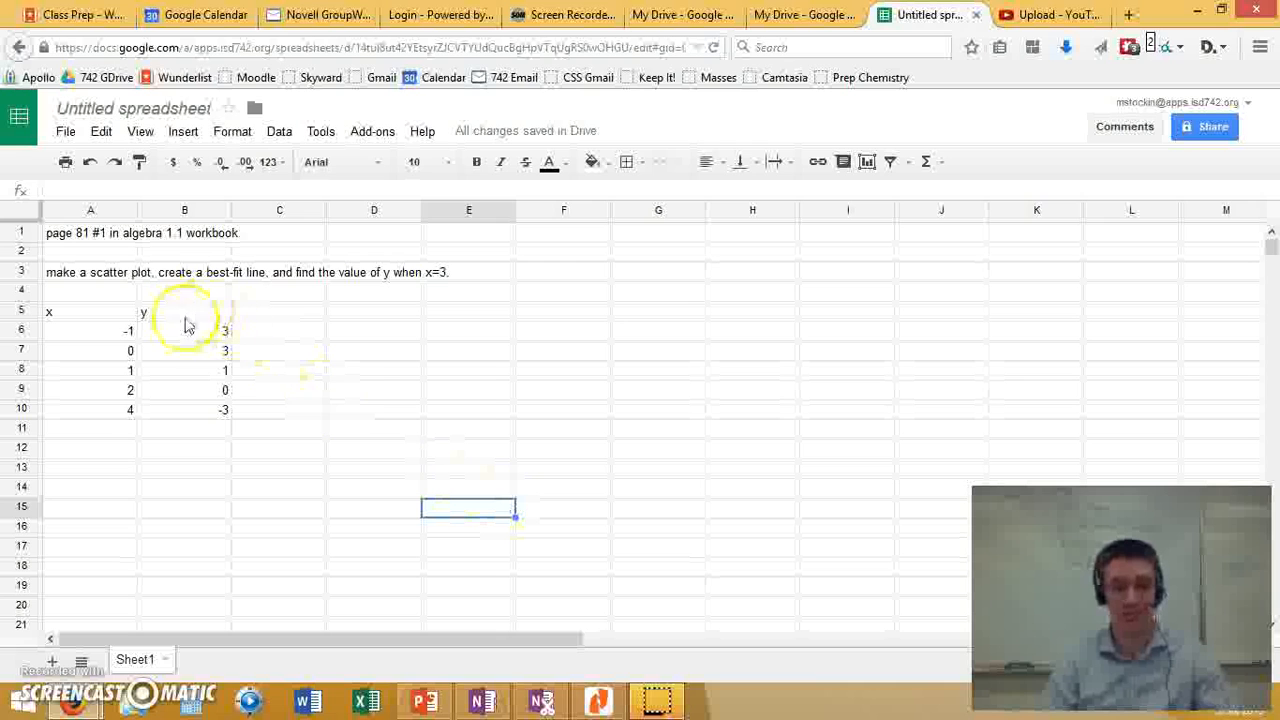
# Start a new chart from the data range A5:B10 and choose the scatter chart type
pyautogui.moveTo(110, 316); pyautogui.dragTo(206, 403)
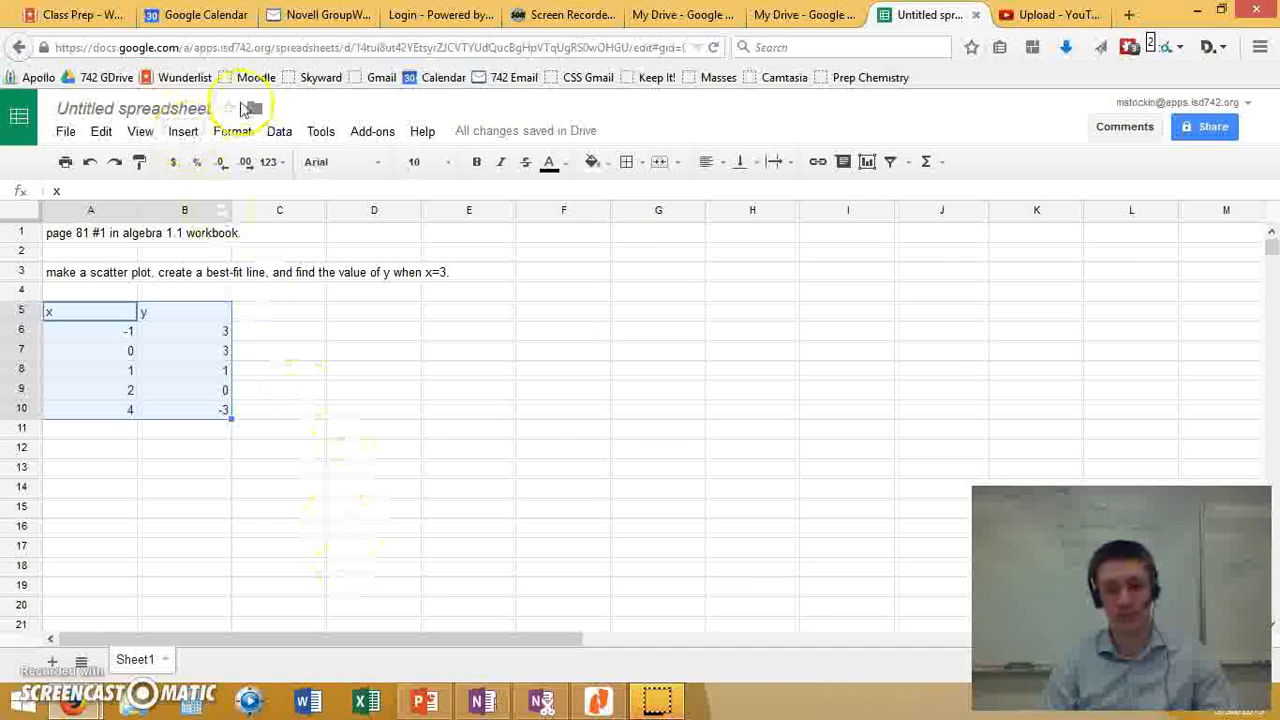
pyautogui.click(185, 132)
pyautogui.click(215, 528)
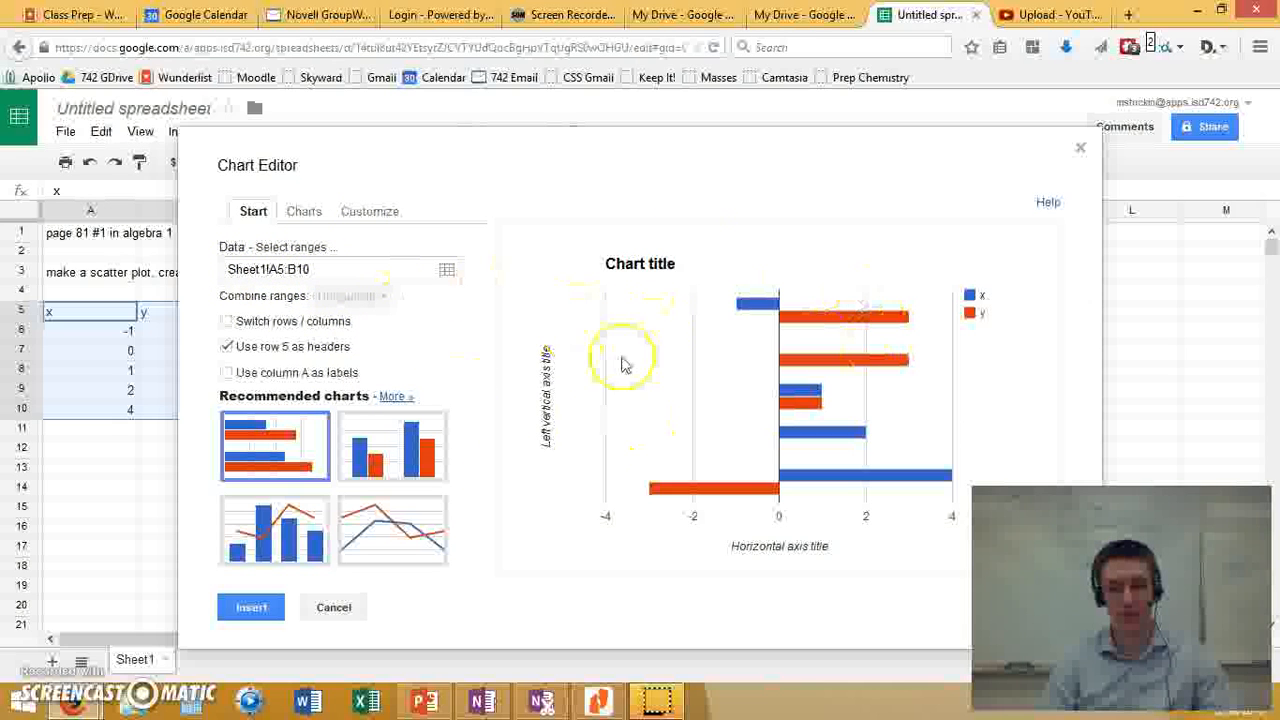
pyautogui.click(301, 218)
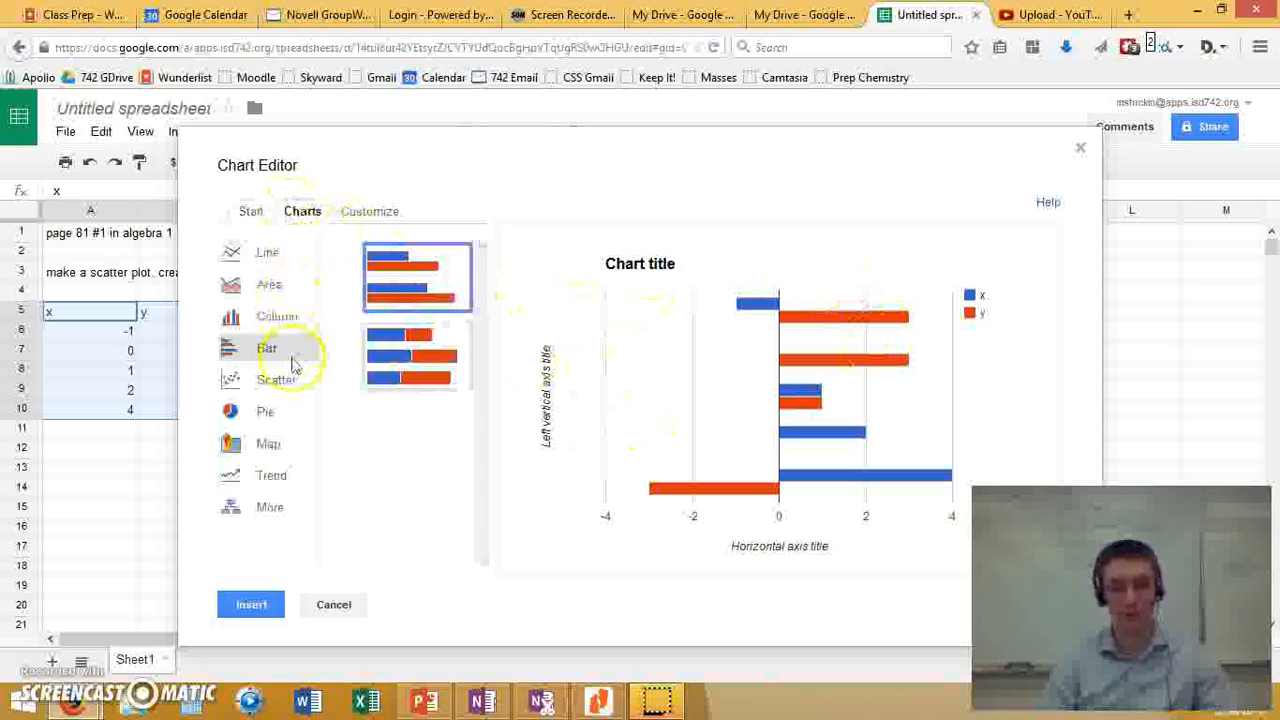
pyautogui.click(272, 384)
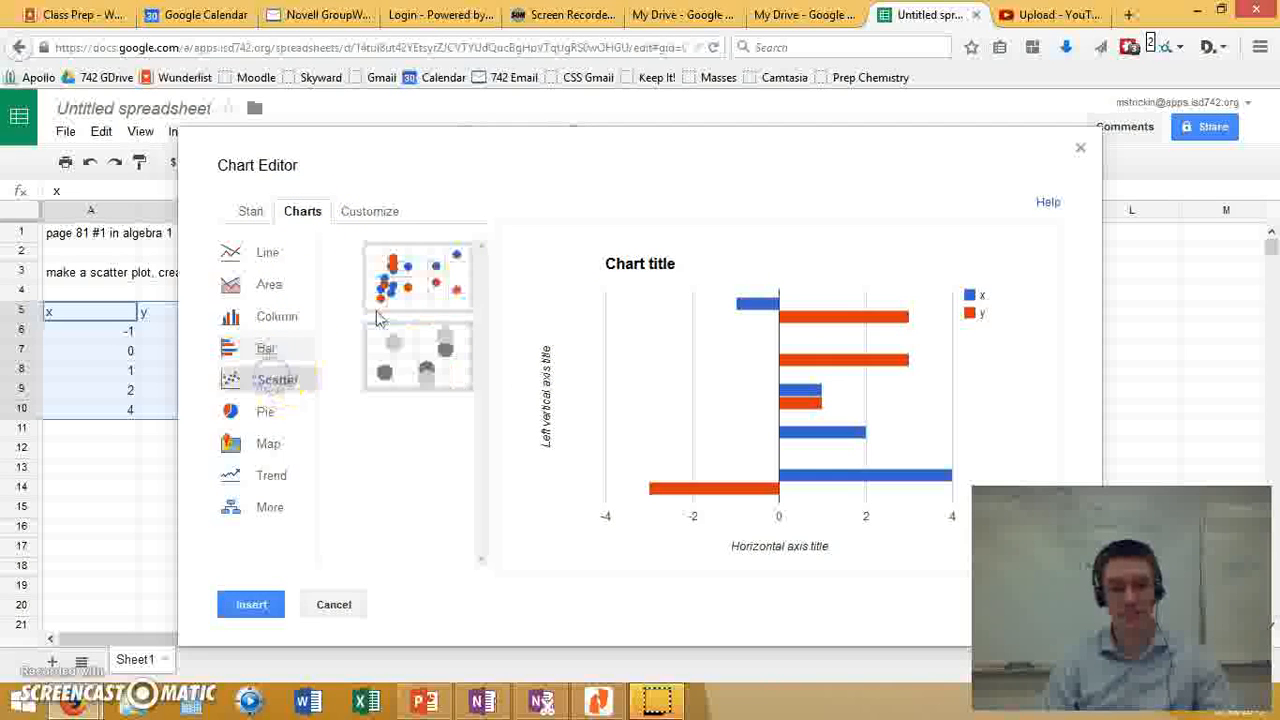
pyautogui.click(405, 292)
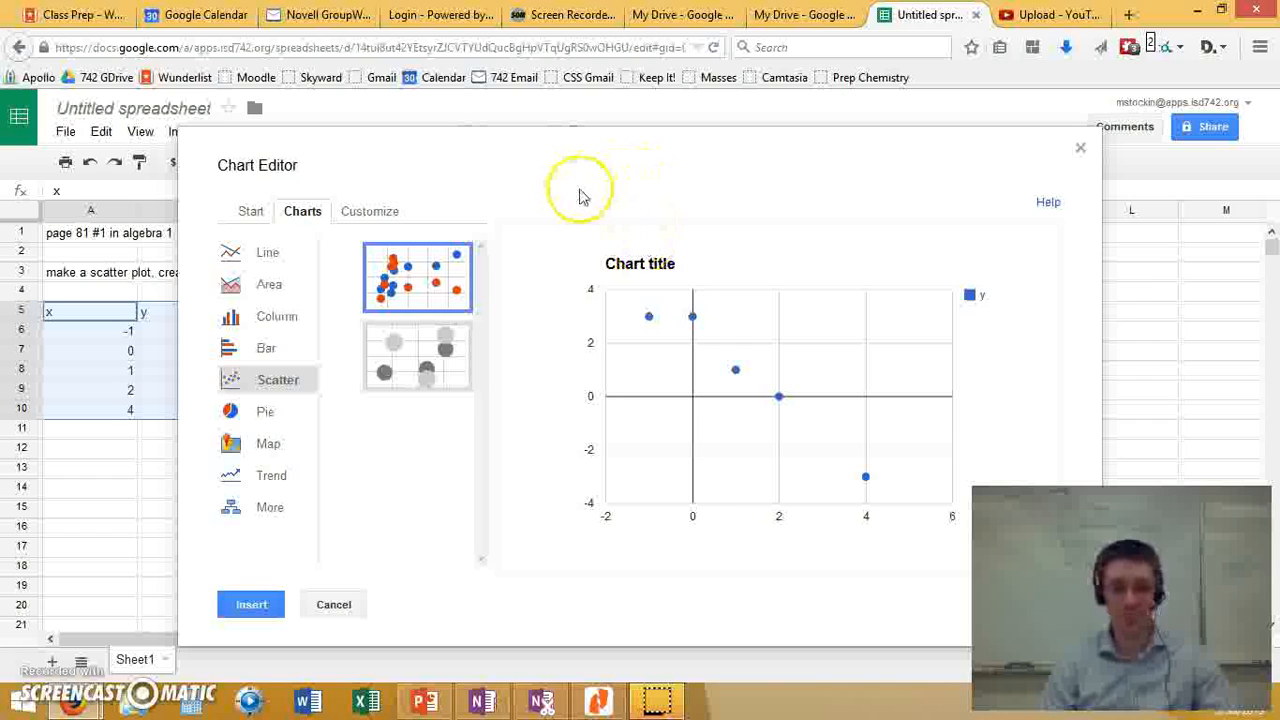
# Add a linear trendline to the y series in the chart's customization options
pyautogui.click(363, 211)
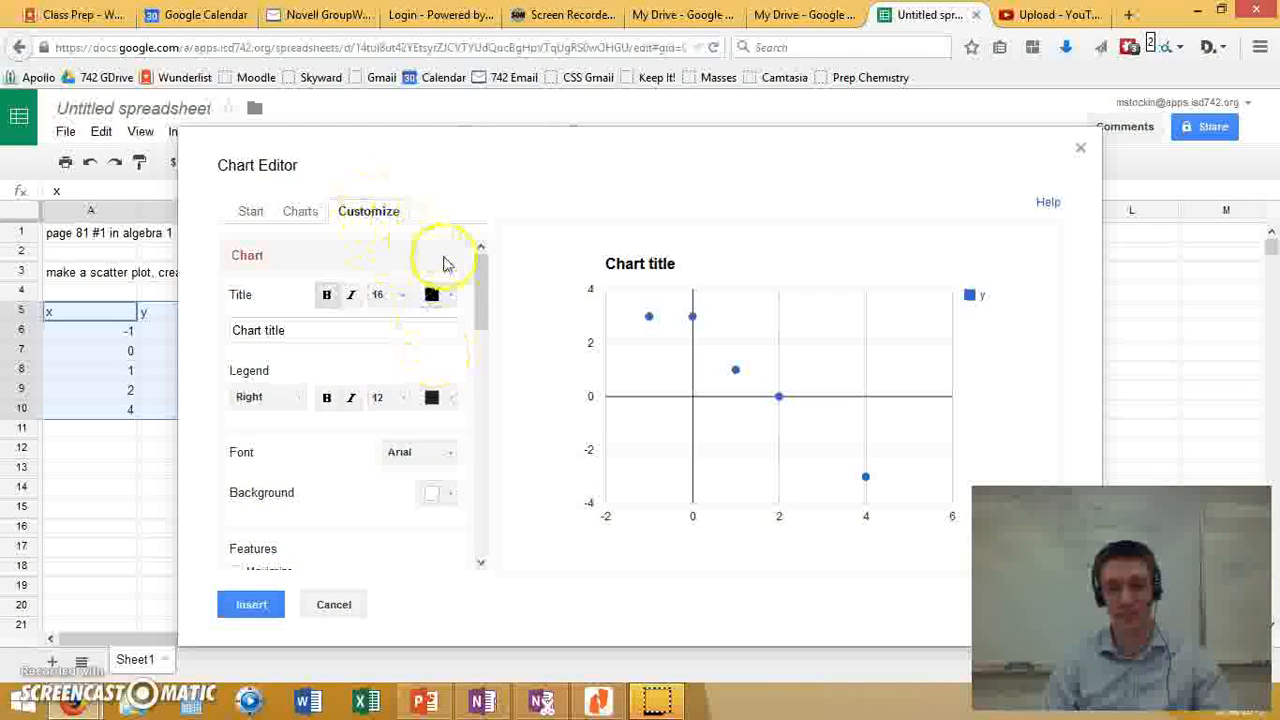
pyautogui.moveTo(481, 280); pyautogui.dragTo(491, 209)
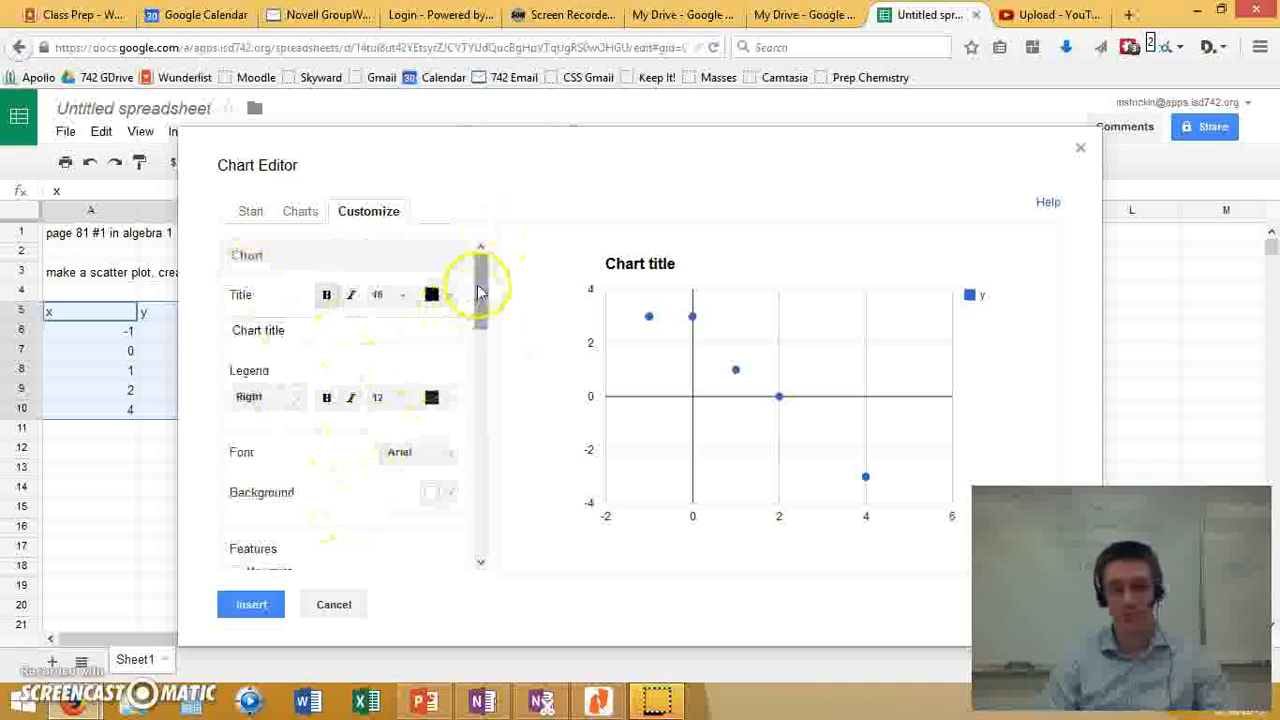
pyautogui.moveTo(479, 289)
pyautogui.mouseDown()
pyautogui.moveTo(474, 530)
pyautogui.moveTo(498, 275)
pyautogui.mouseUp()
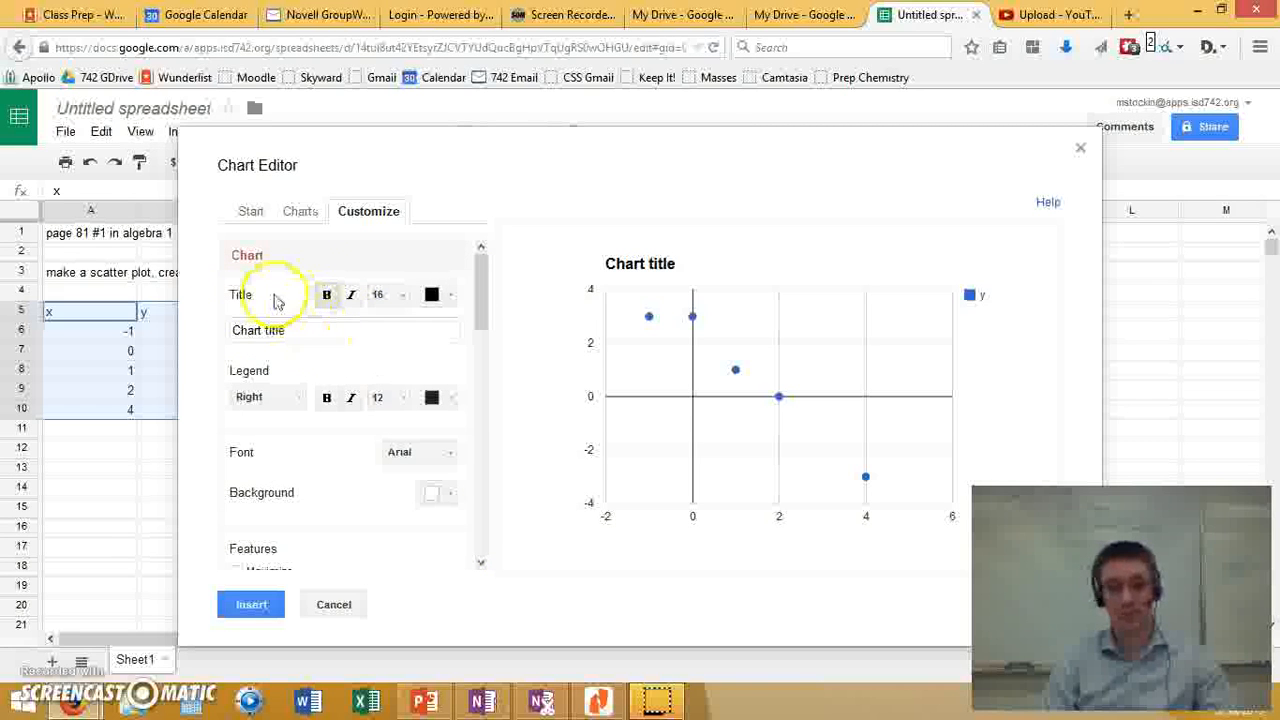
pyautogui.moveTo(480, 262); pyautogui.dragTo(495, 535)
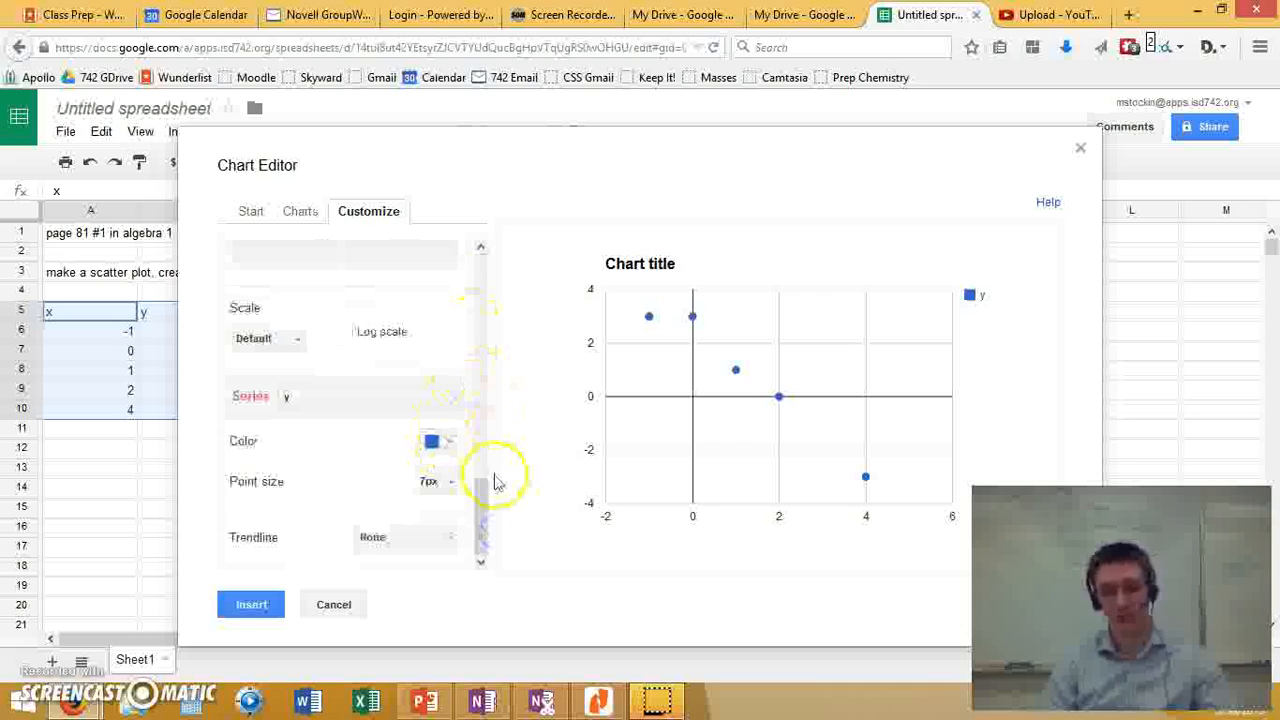
pyautogui.doubleClick(253, 537)
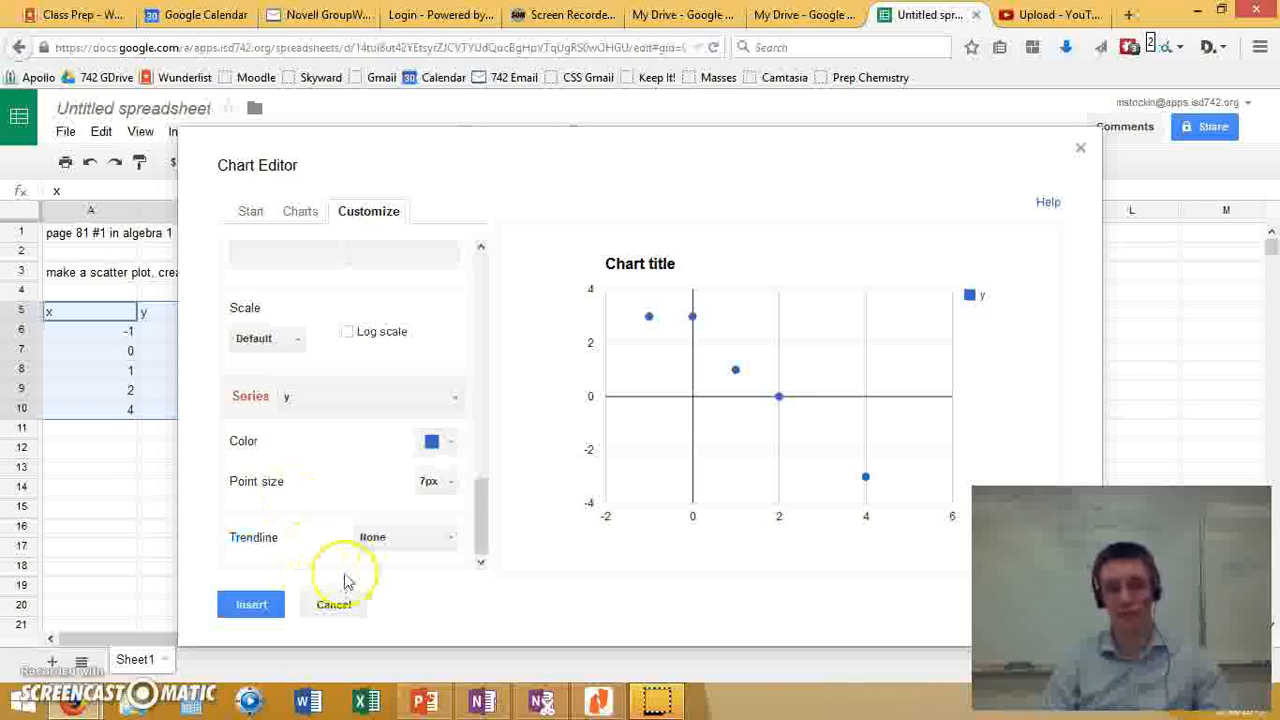
pyautogui.click(421, 540)
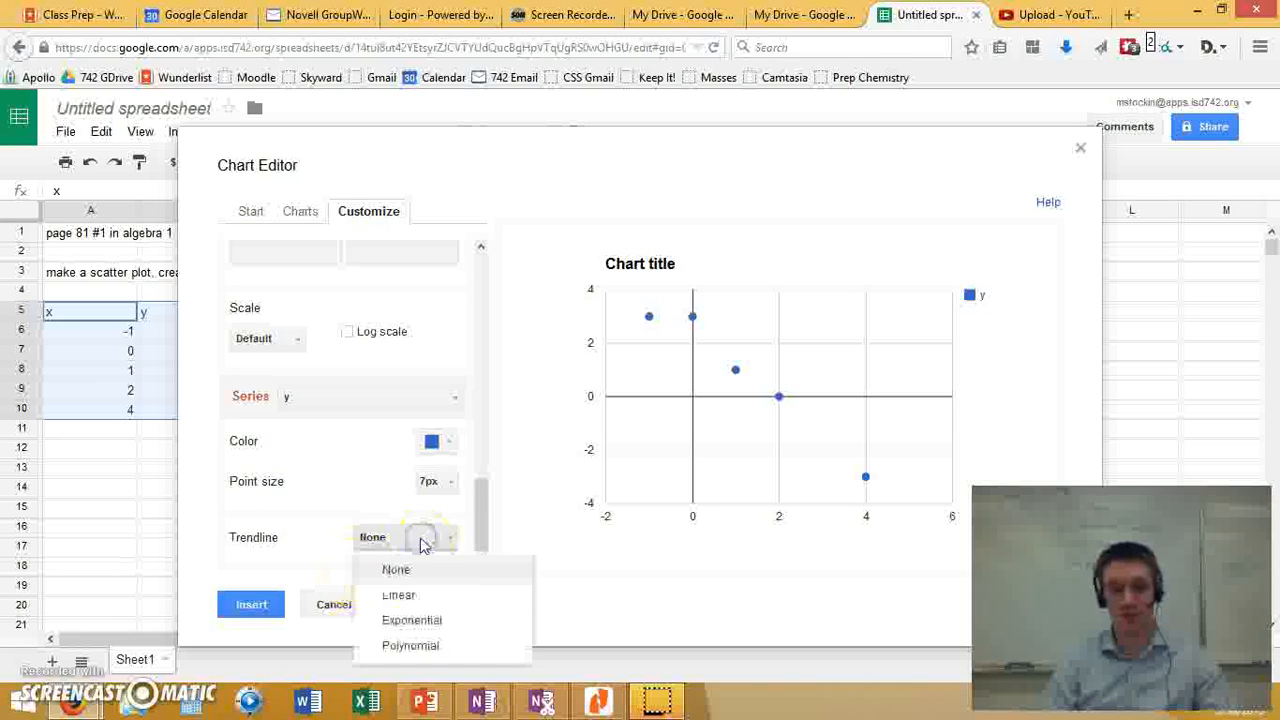
pyautogui.click(401, 596)
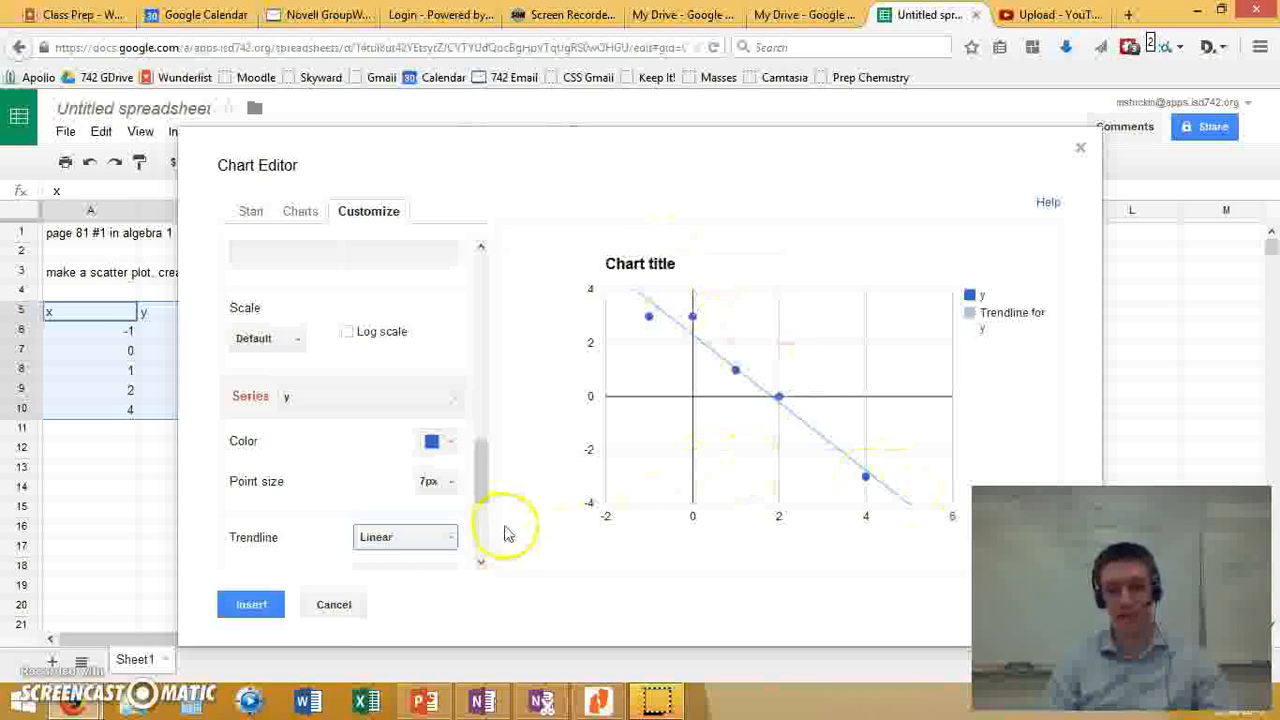
# Set the trendline's label to Use equation and insert the chart into the sheet
pyautogui.moveTo(480, 453); pyautogui.dragTo(480, 514)
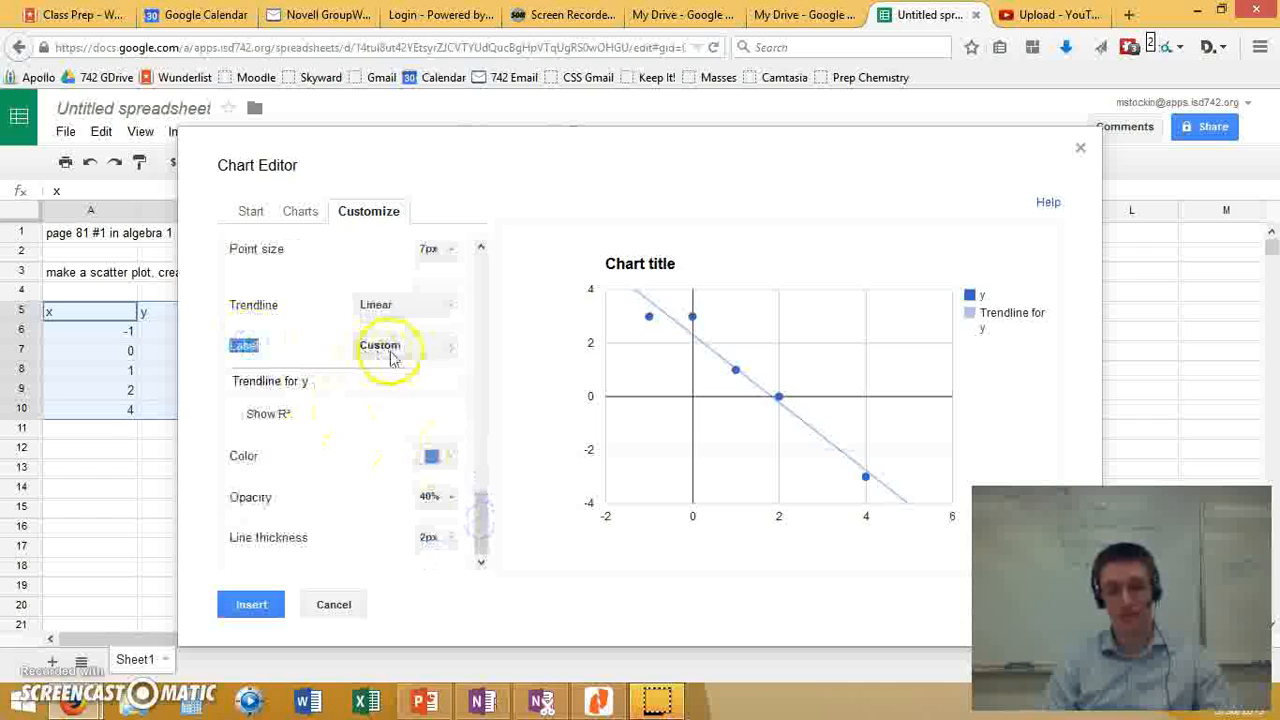
pyautogui.click(393, 345)
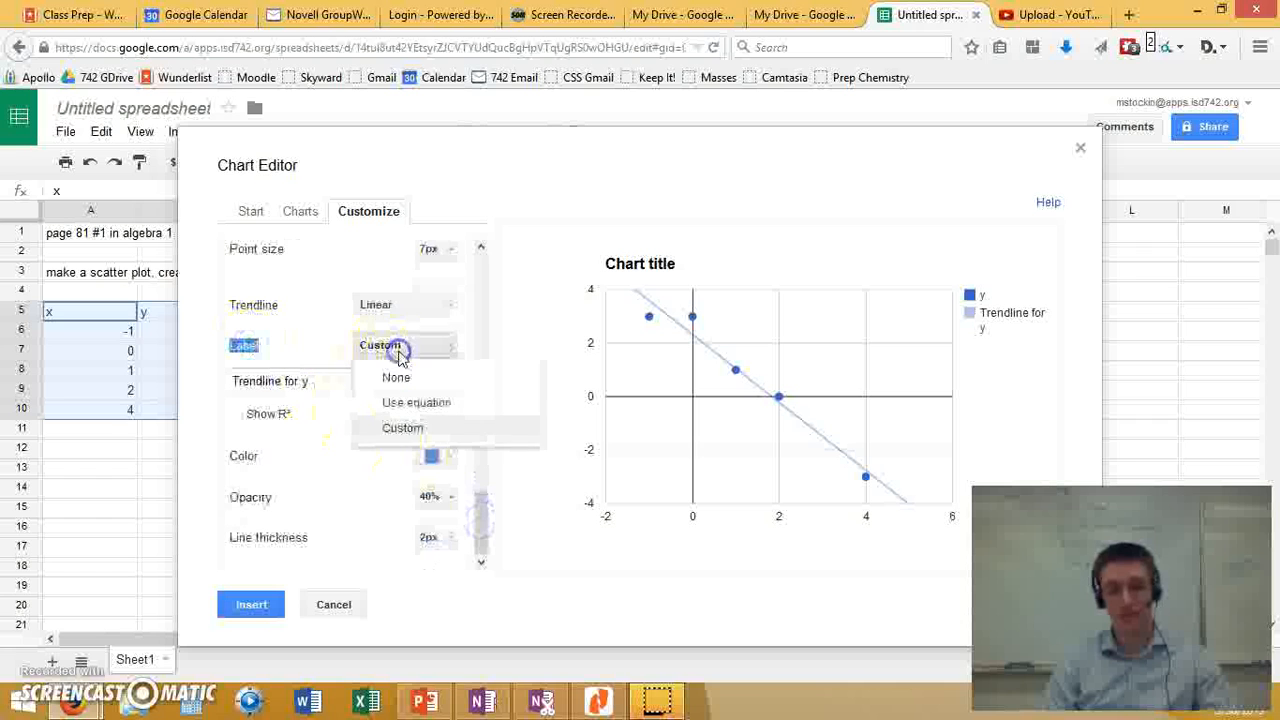
pyautogui.click(410, 405)
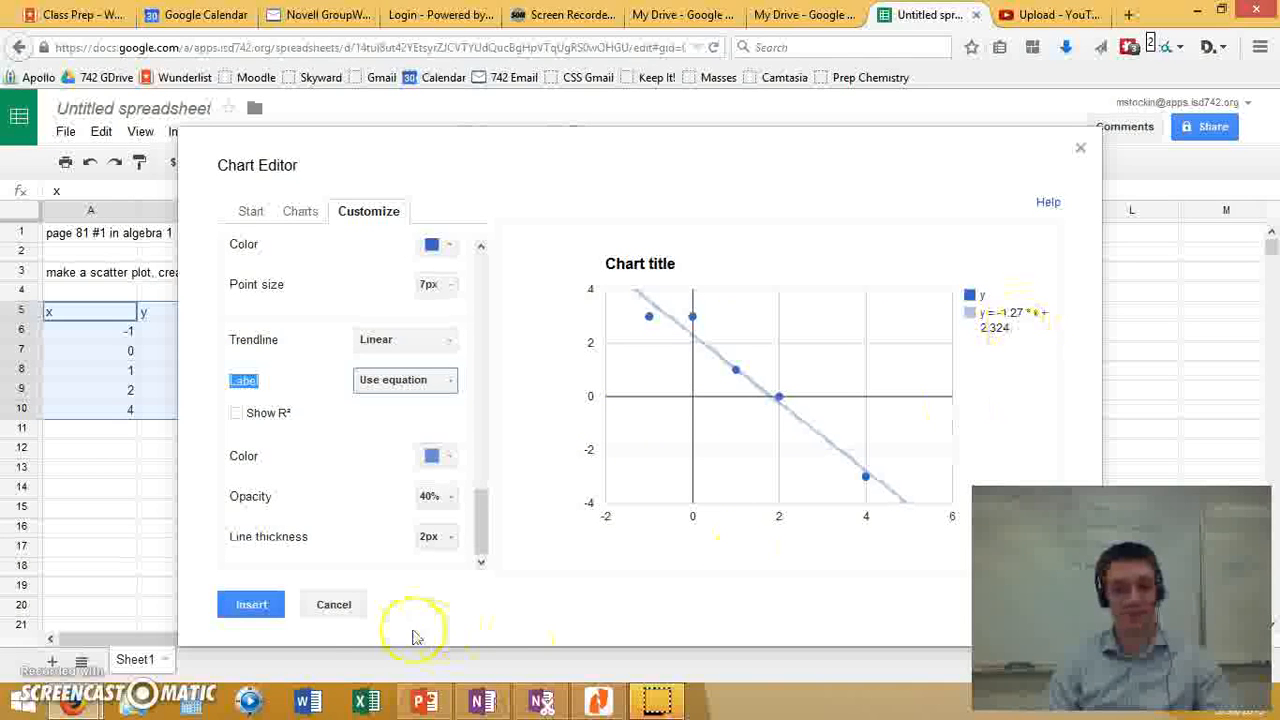
pyautogui.click(251, 604)
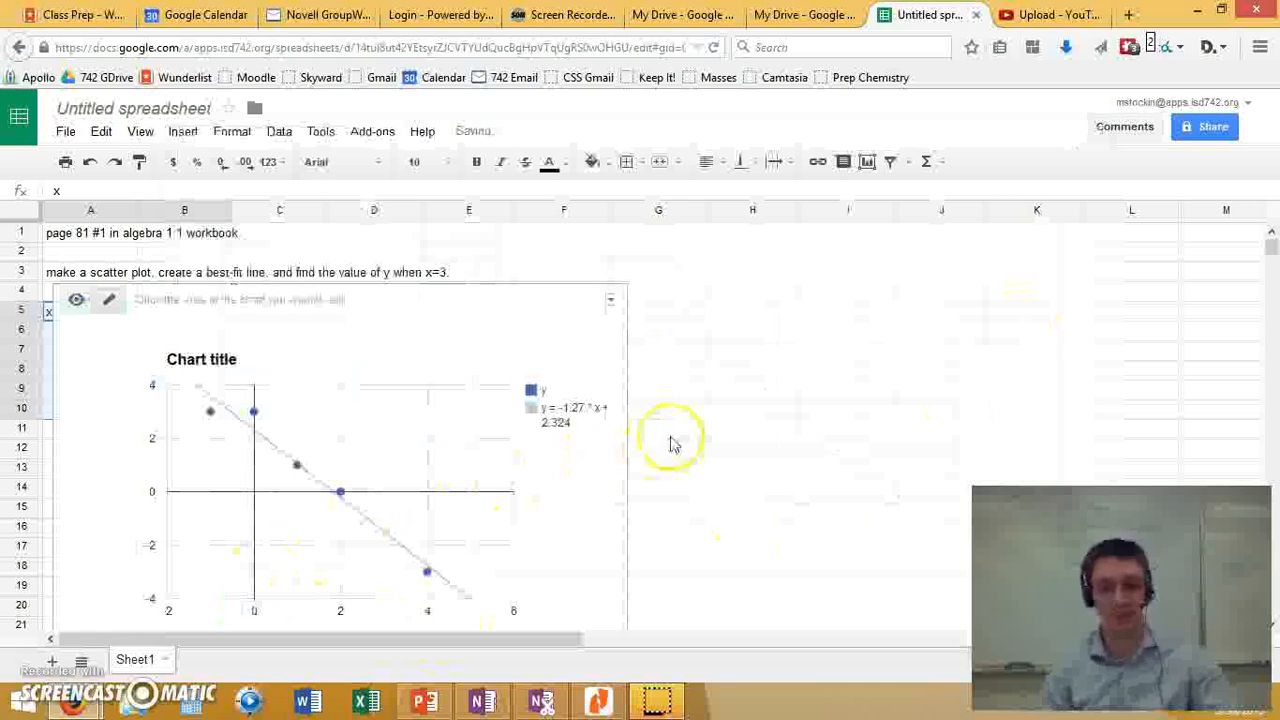
# Move the scatter chart off the x and y data, placing it beside the table from column C onward
pyautogui.scroll(-1, 700, 430)
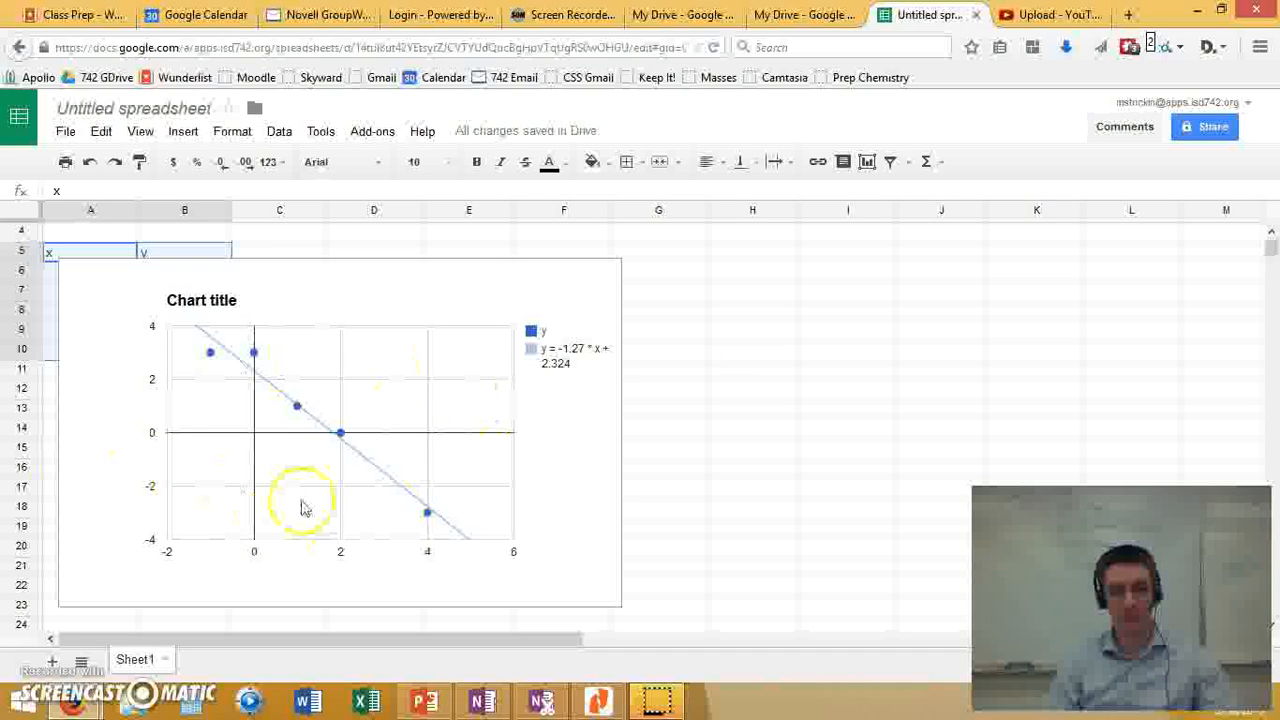
pyautogui.click(481, 300)
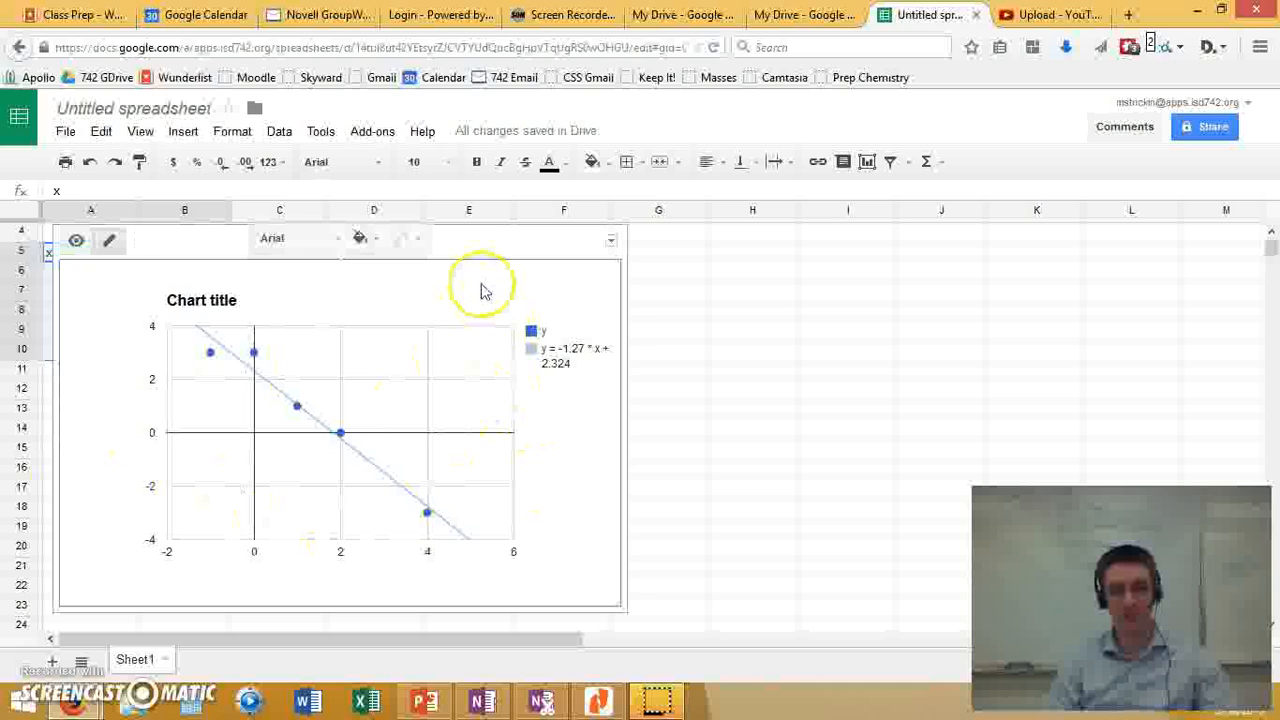
pyautogui.moveTo(499, 240); pyautogui.dragTo(730, 245)
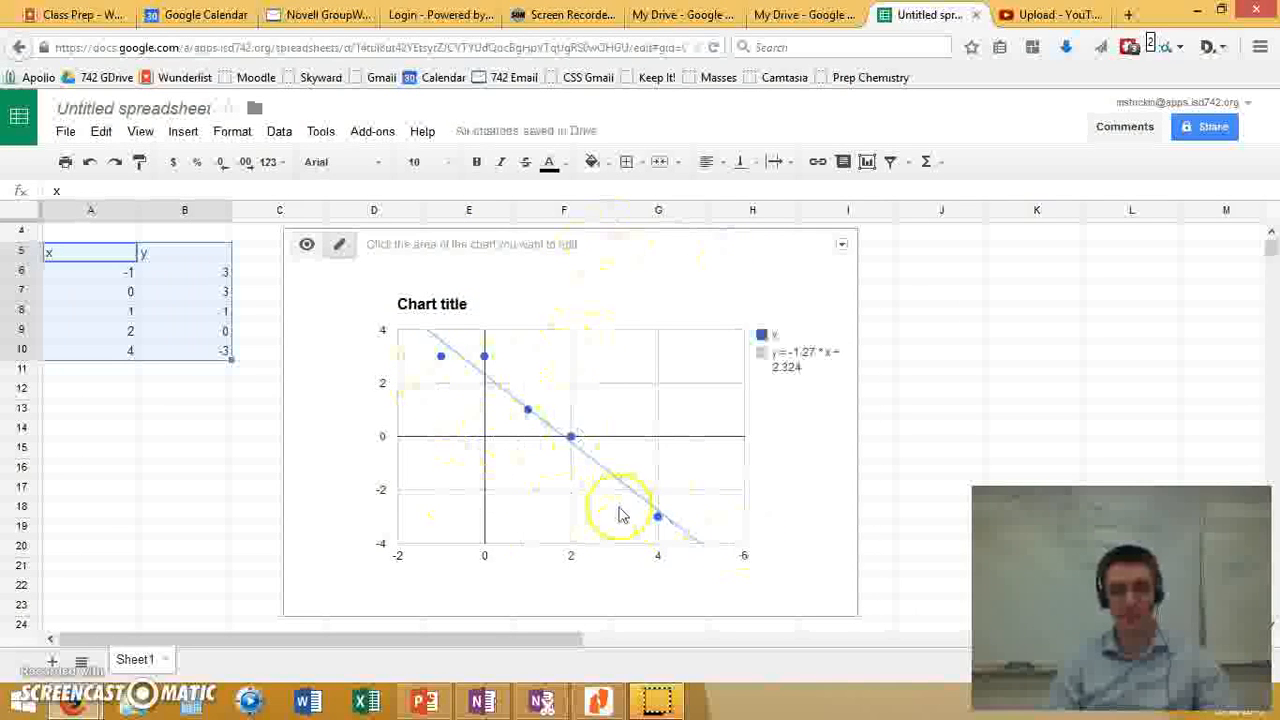
pyautogui.click(248, 428)
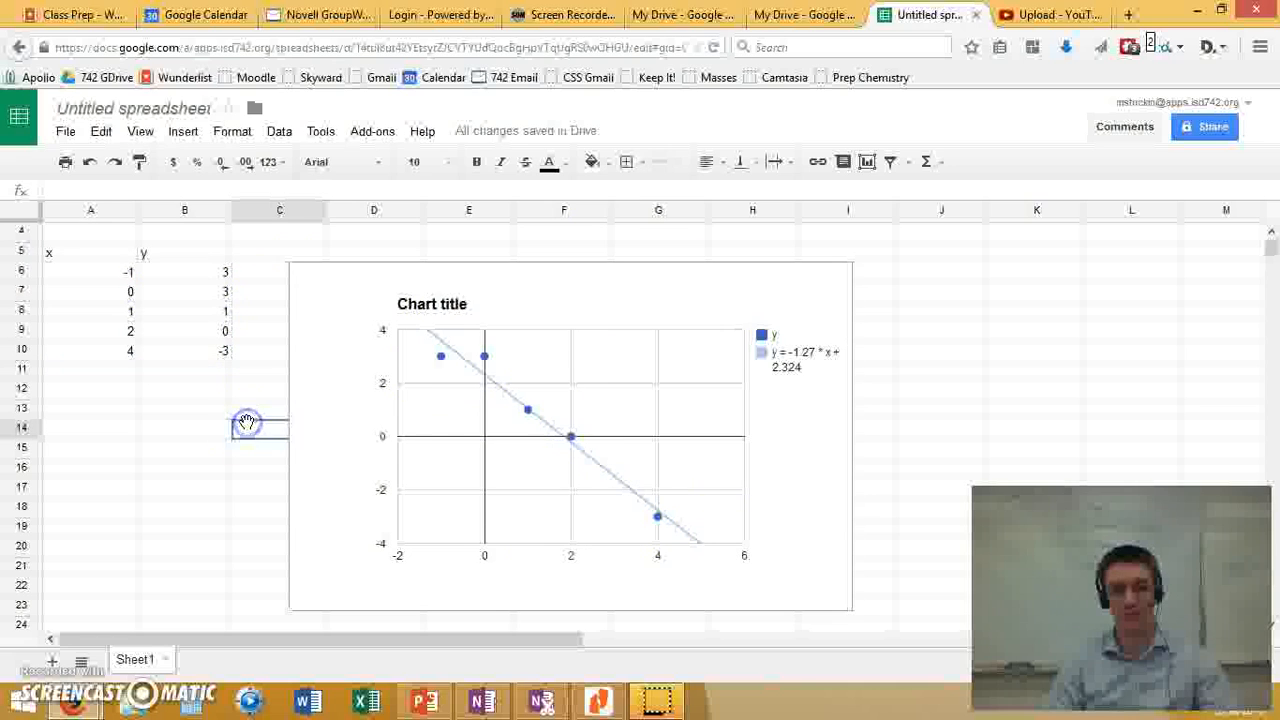
pyautogui.click(659, 287)
pyautogui.click(679, 237)
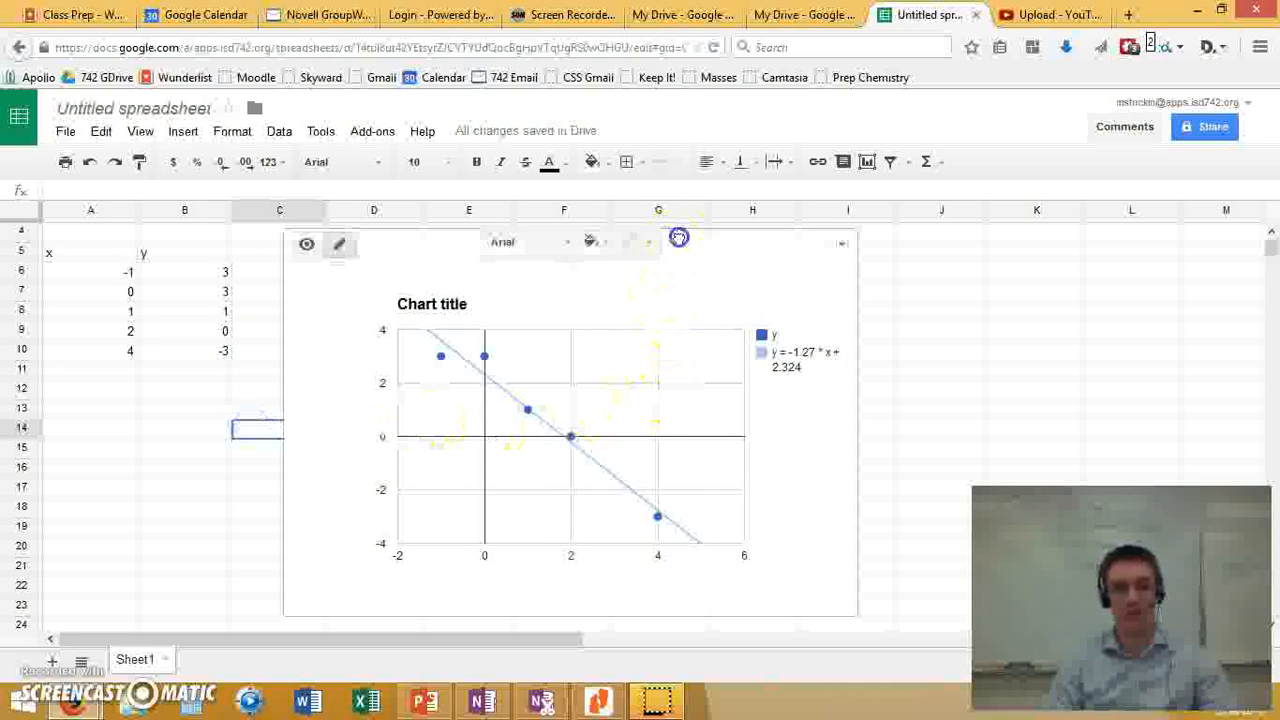
pyautogui.click(529, 408)
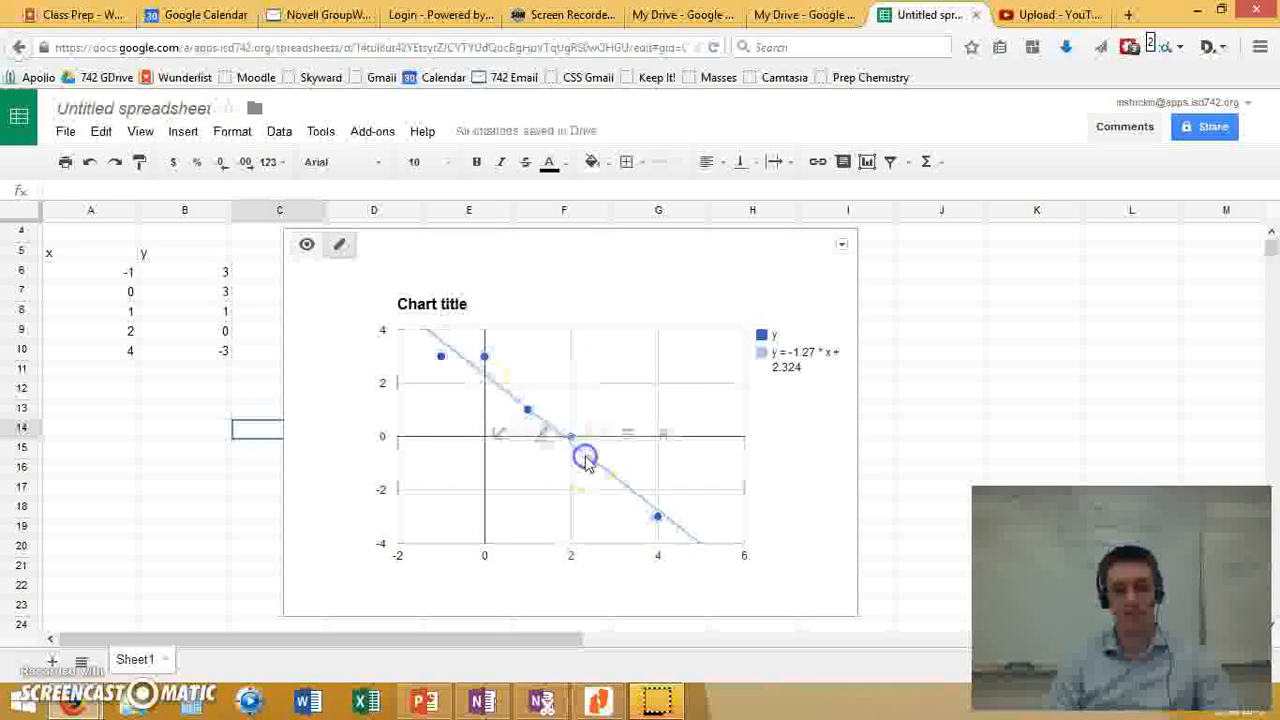
pyautogui.click(763, 448)
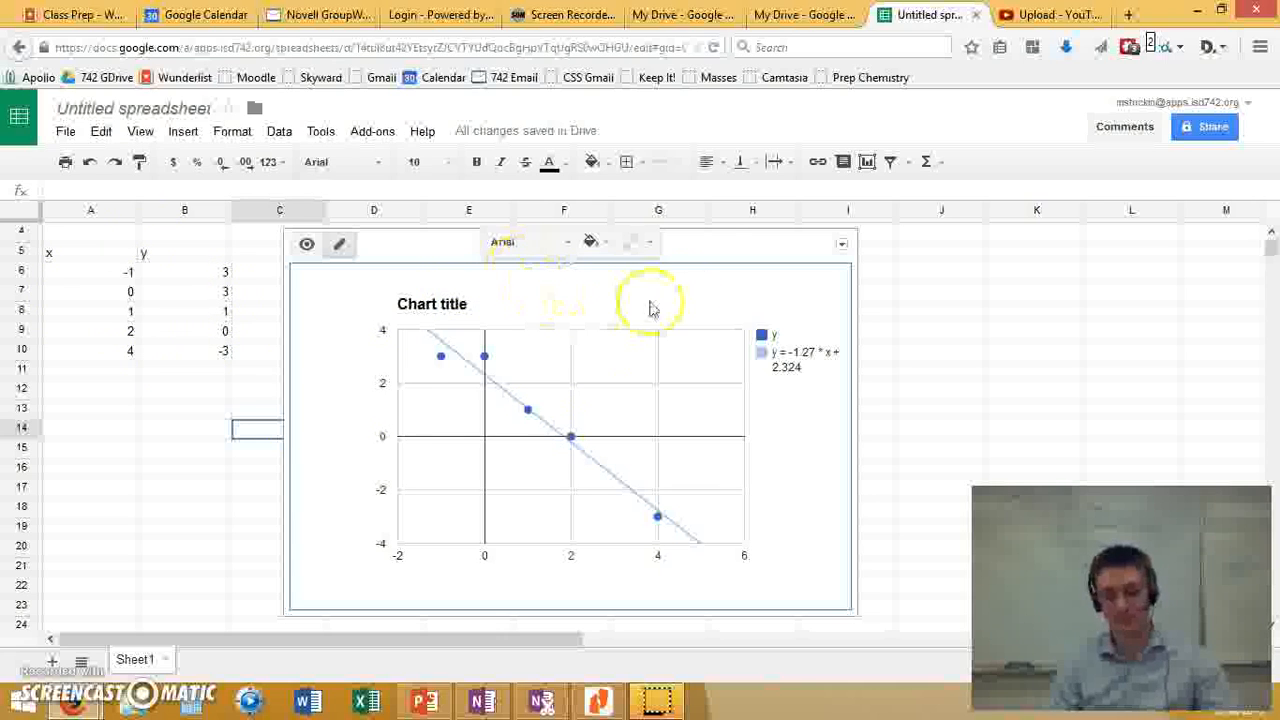
pyautogui.click(707, 255)
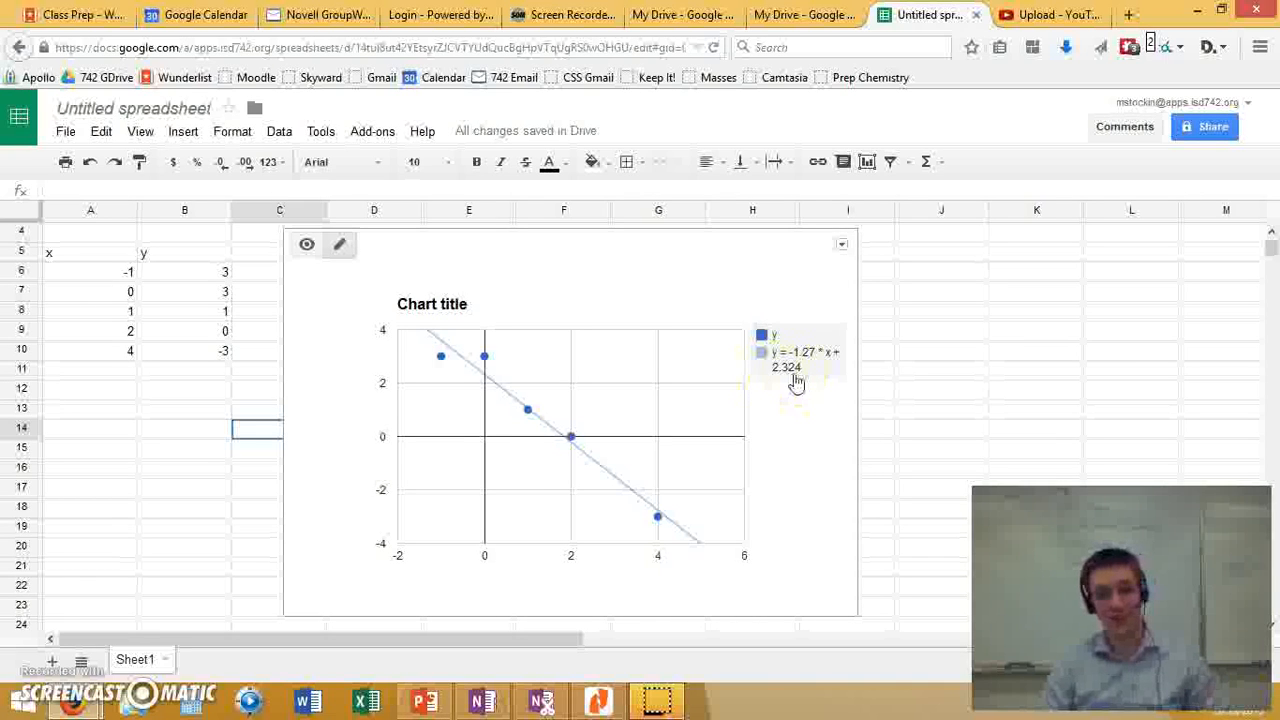
# Calculate y for x=3 from the trendline equation by entering the formula =-1.27*3+2.324 in cell J7
pyautogui.scroll(1, 243, 386)
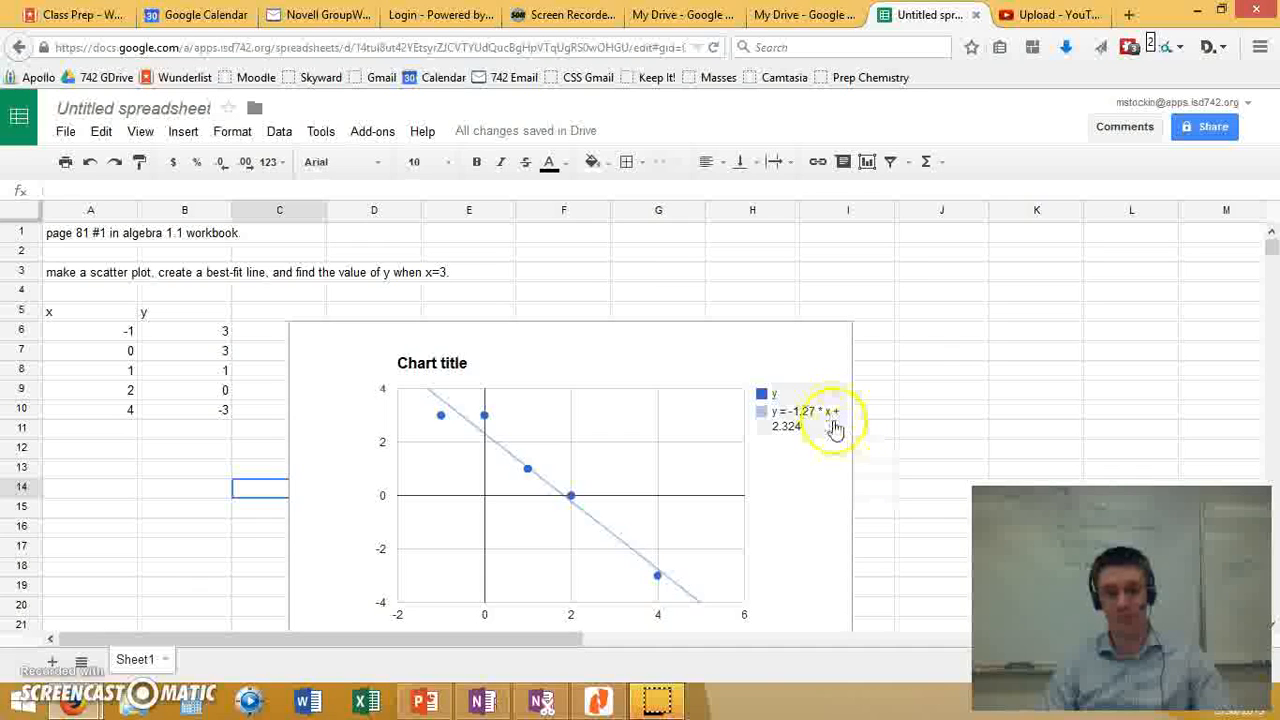
pyautogui.click(938, 354)
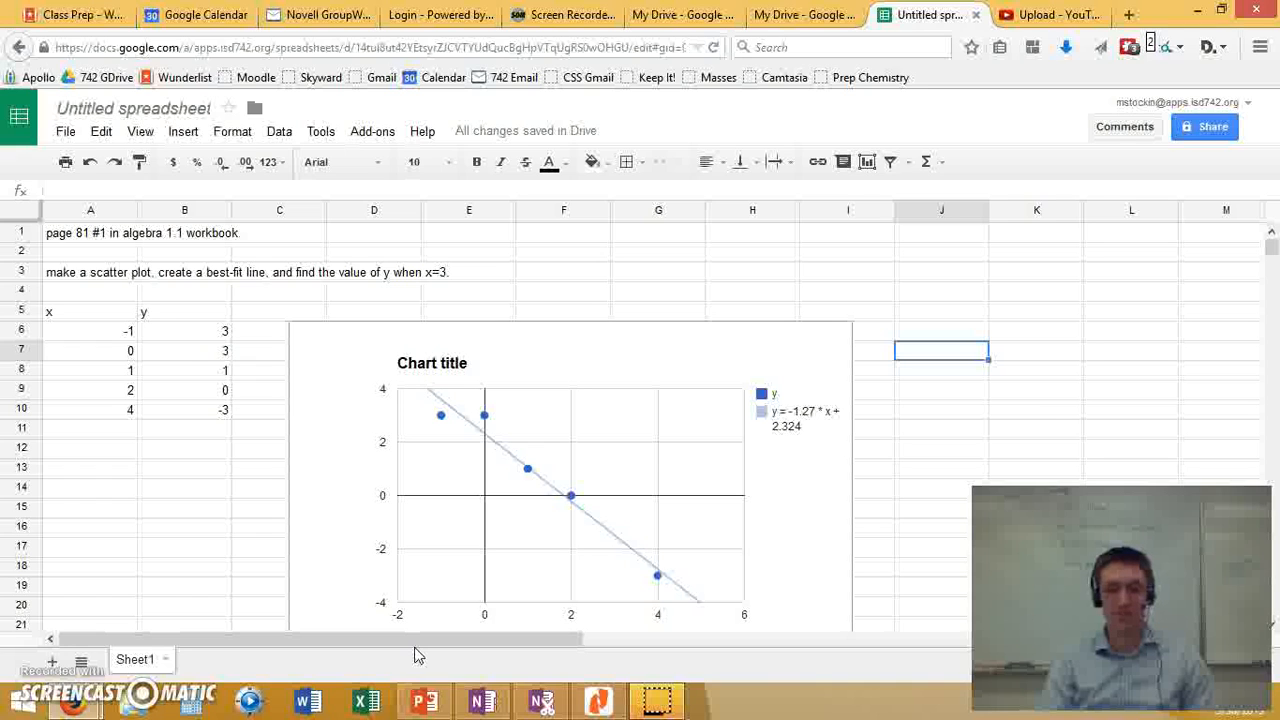
pyautogui.write('=')
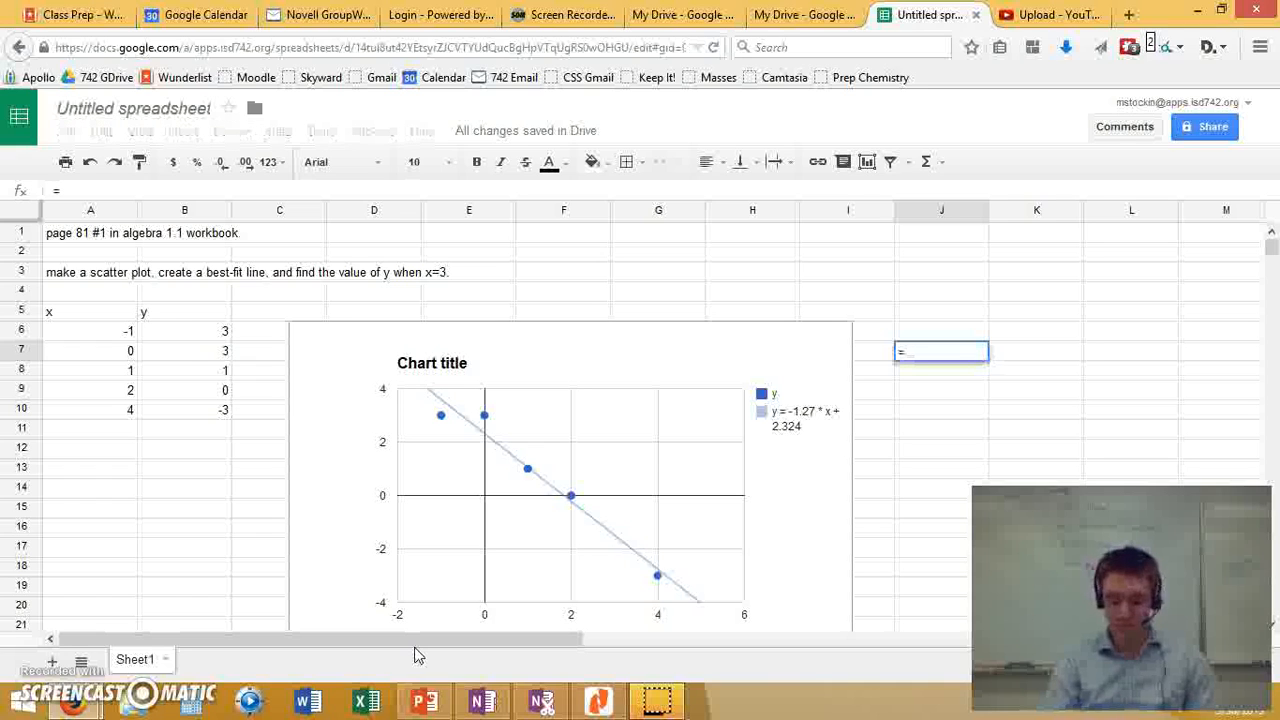
pyautogui.write('-1.27')
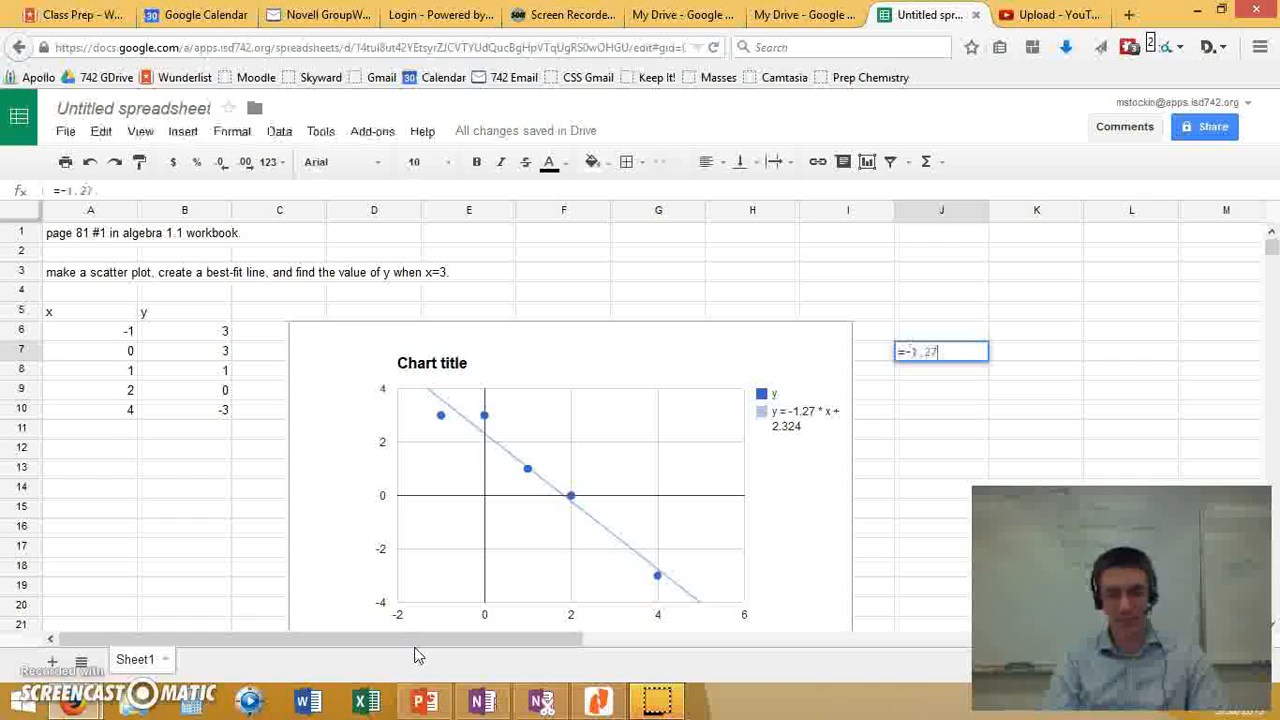
pyautogui.write('*')
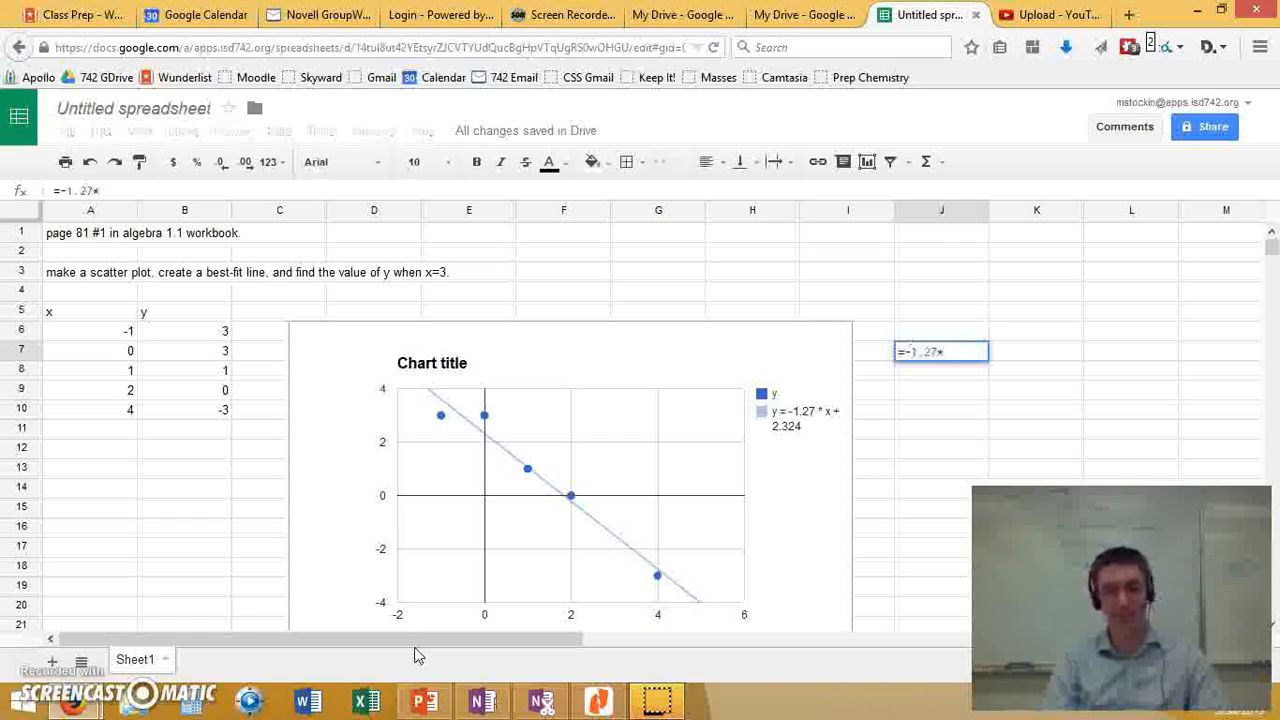
pyautogui.write('3')
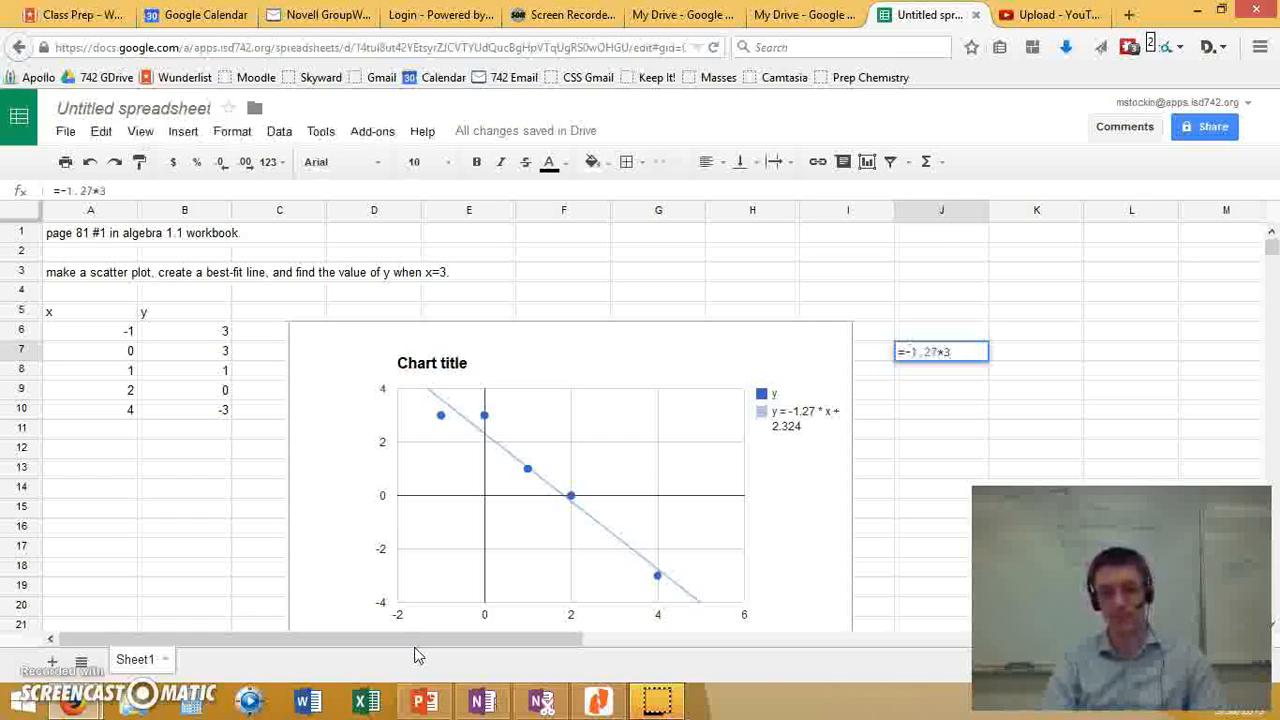
pyautogui.write('+2.324')
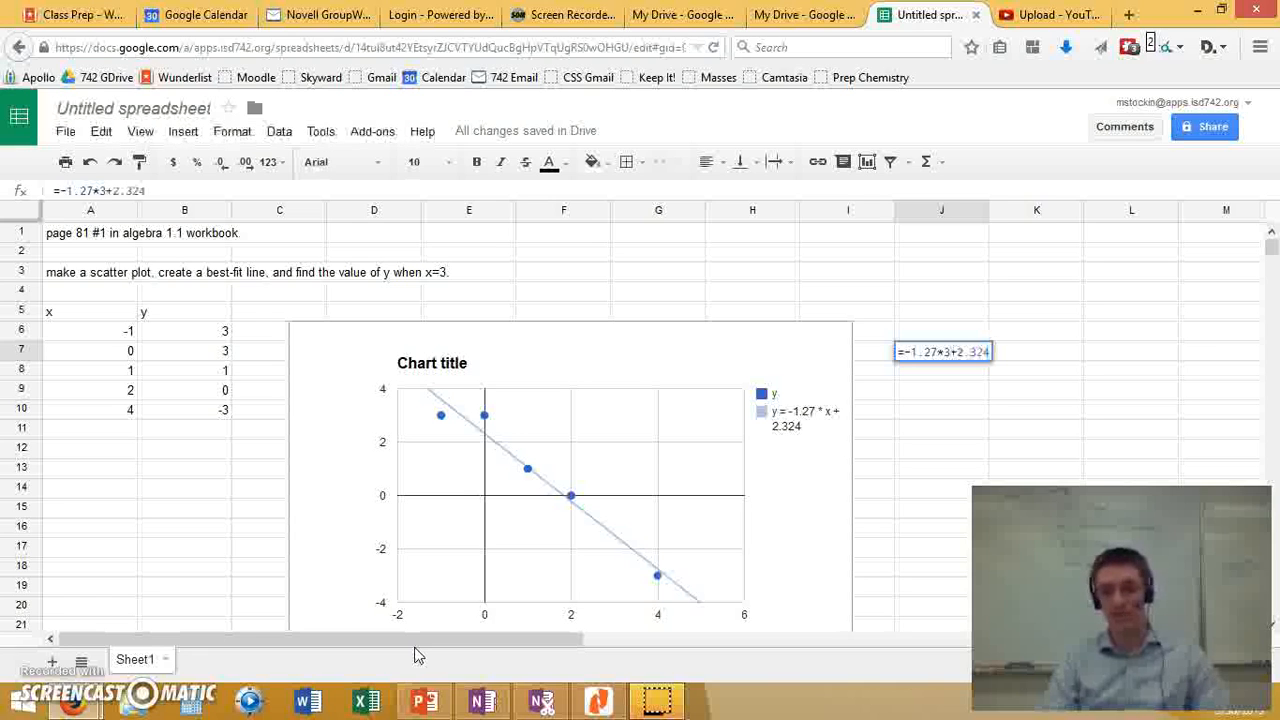
pyautogui.click(906, 383)
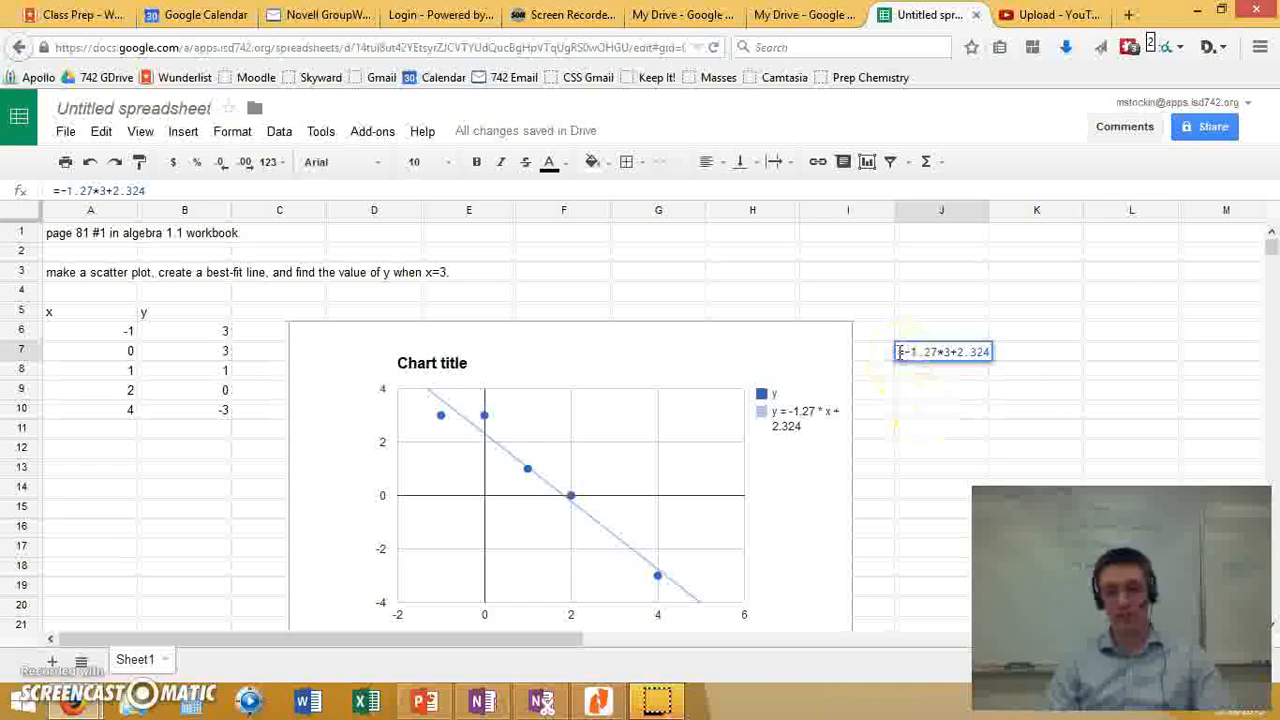
pyautogui.click(1037, 355)
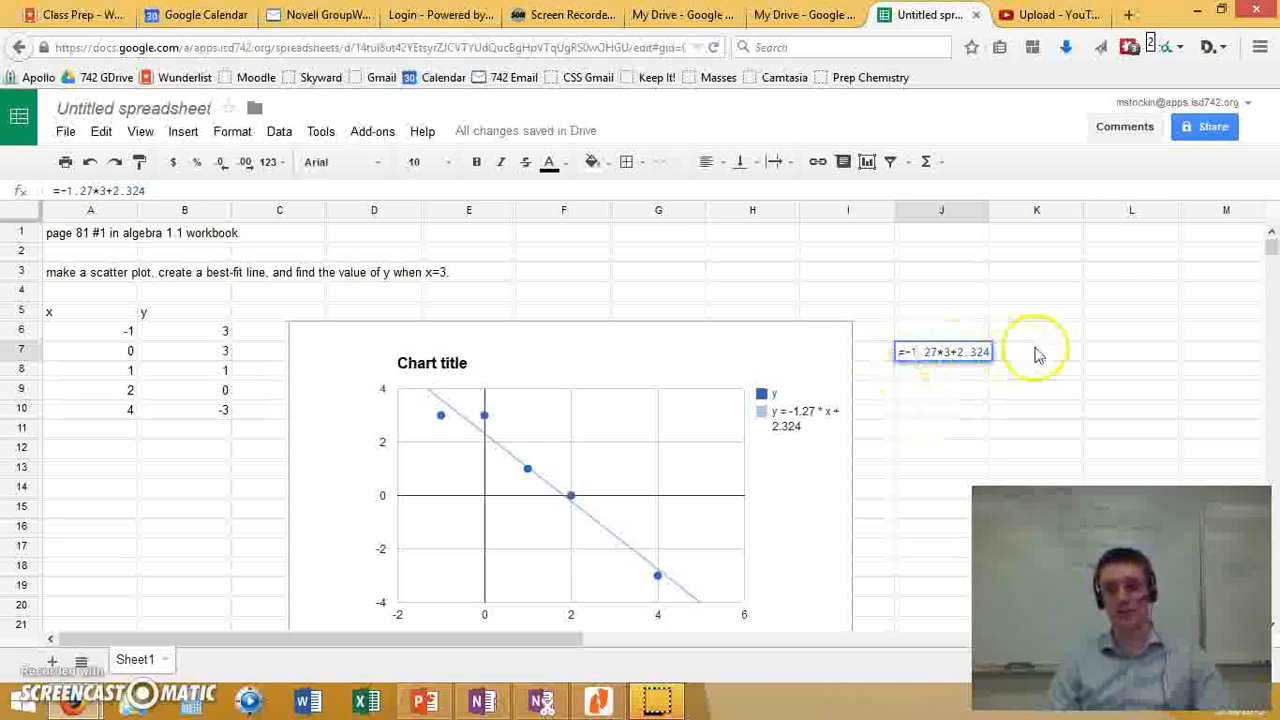
pyautogui.press('Return')
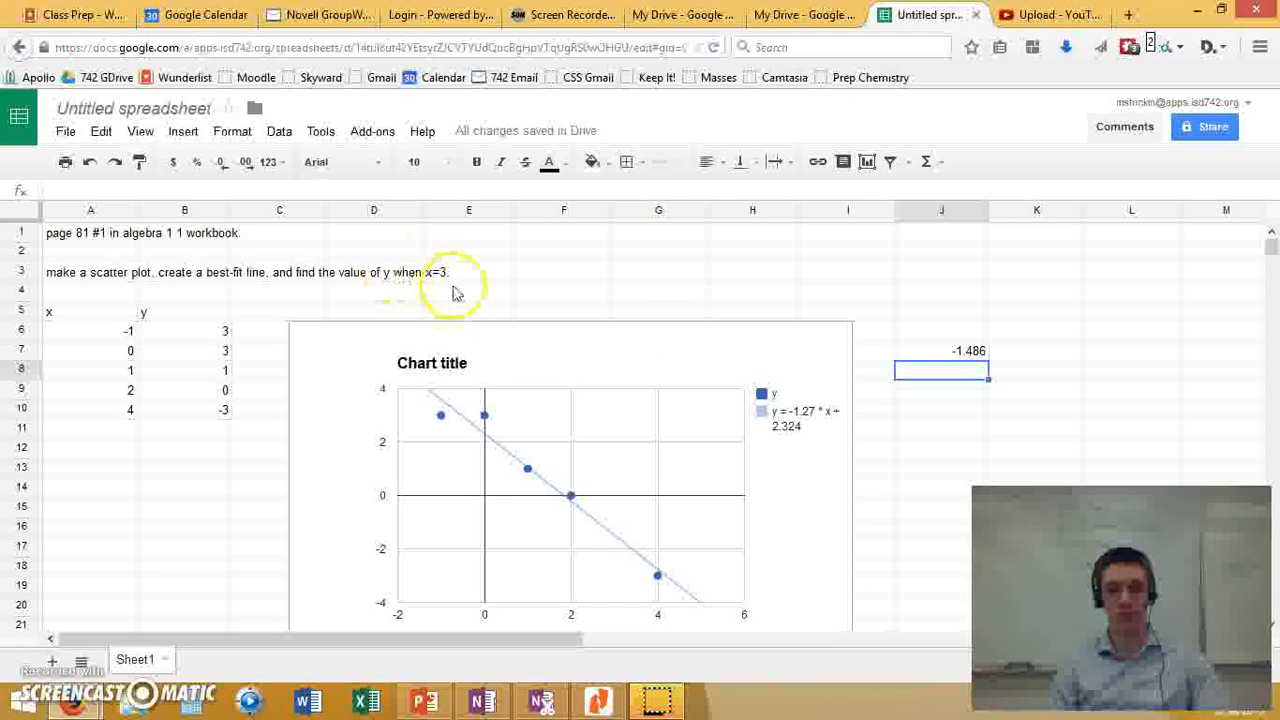
pyautogui.scroll(-1, 771, 514)
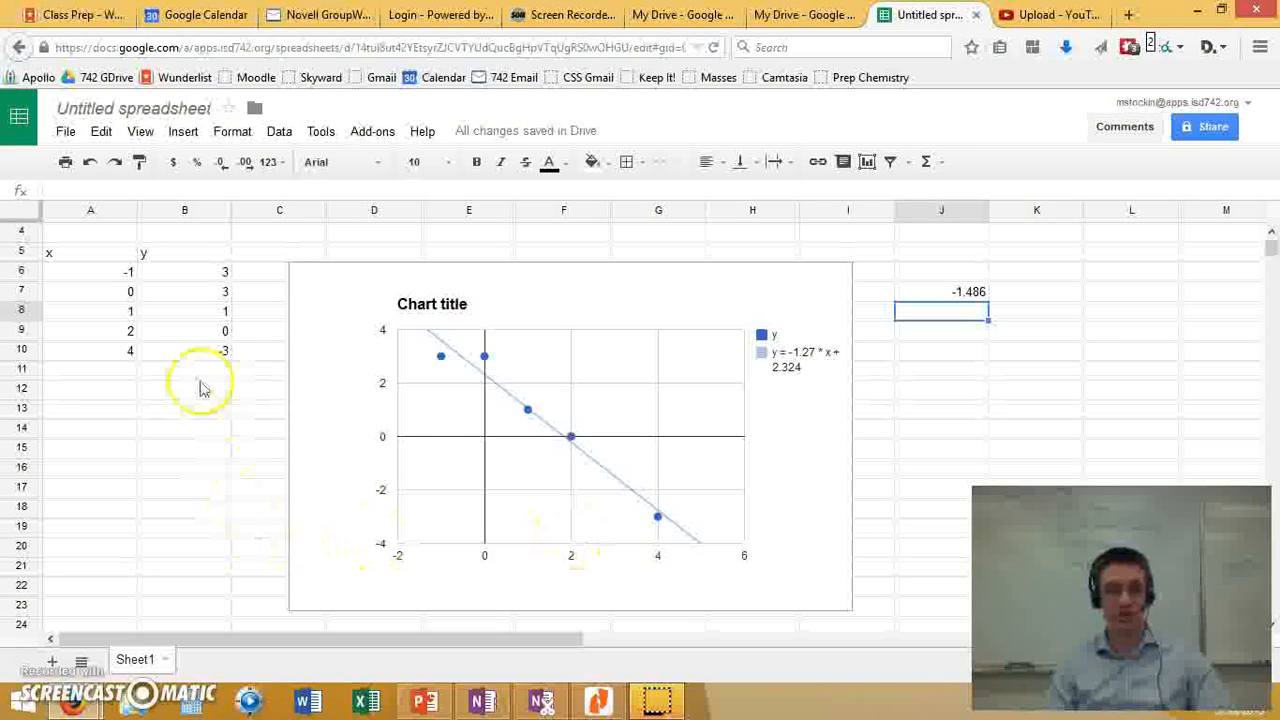
pyautogui.click(153, 273)
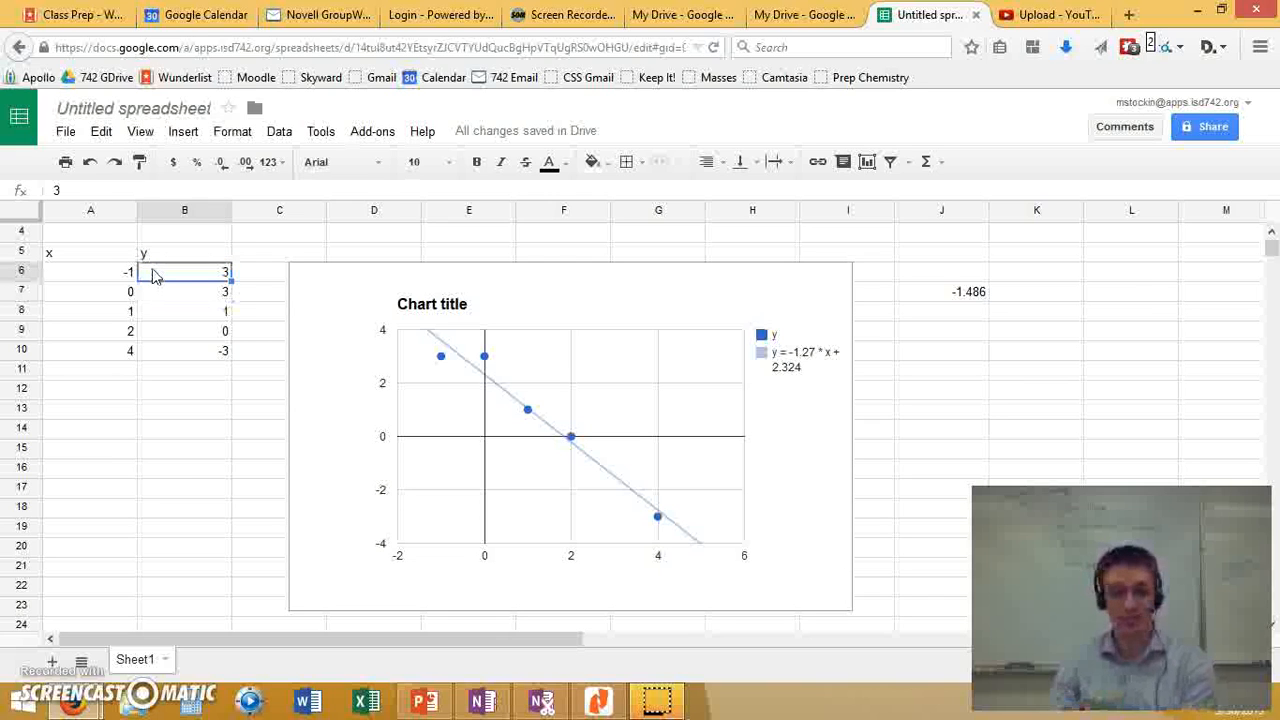
pyautogui.press('Left')
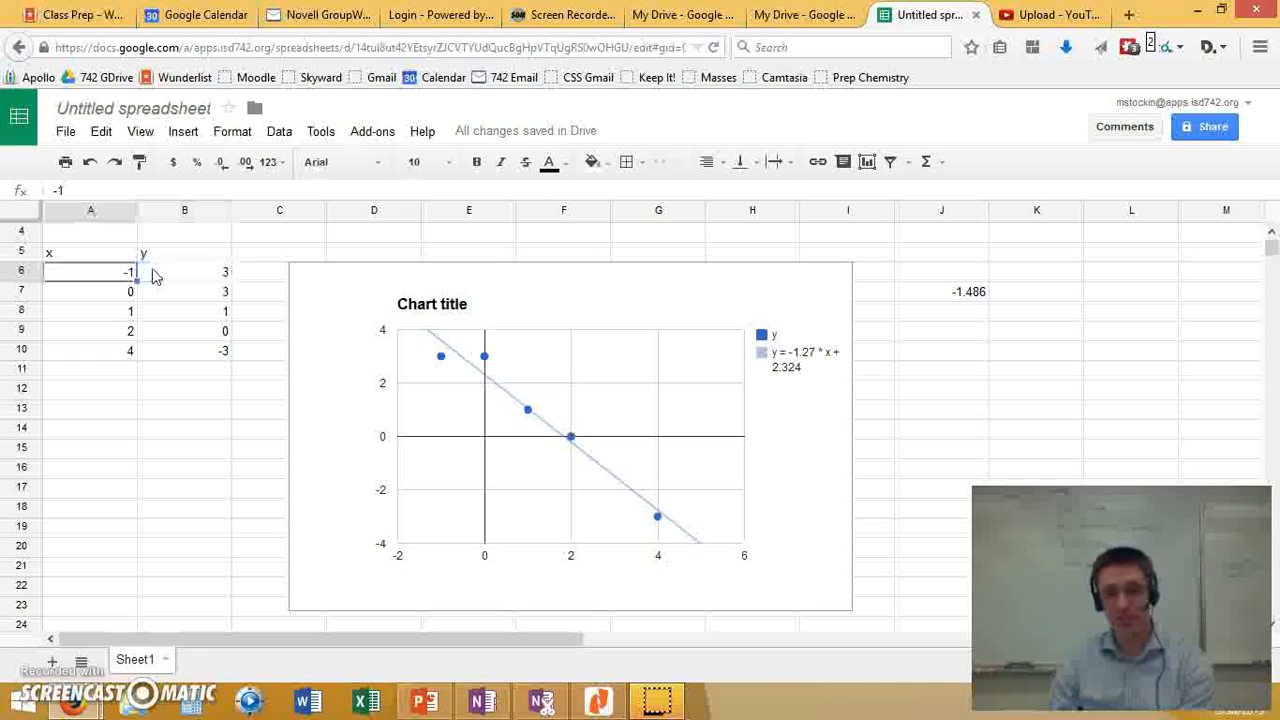
pyautogui.click(153, 275)
pyautogui.press('Down')
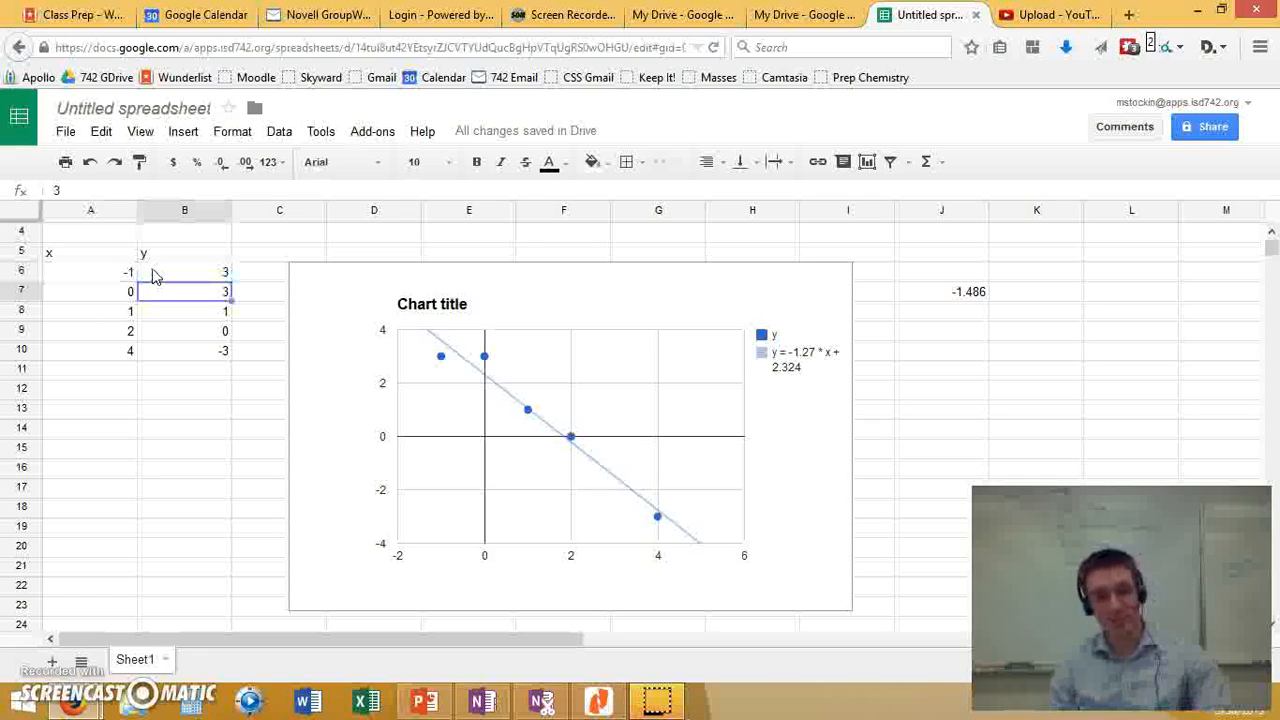
pyautogui.click(153, 275)
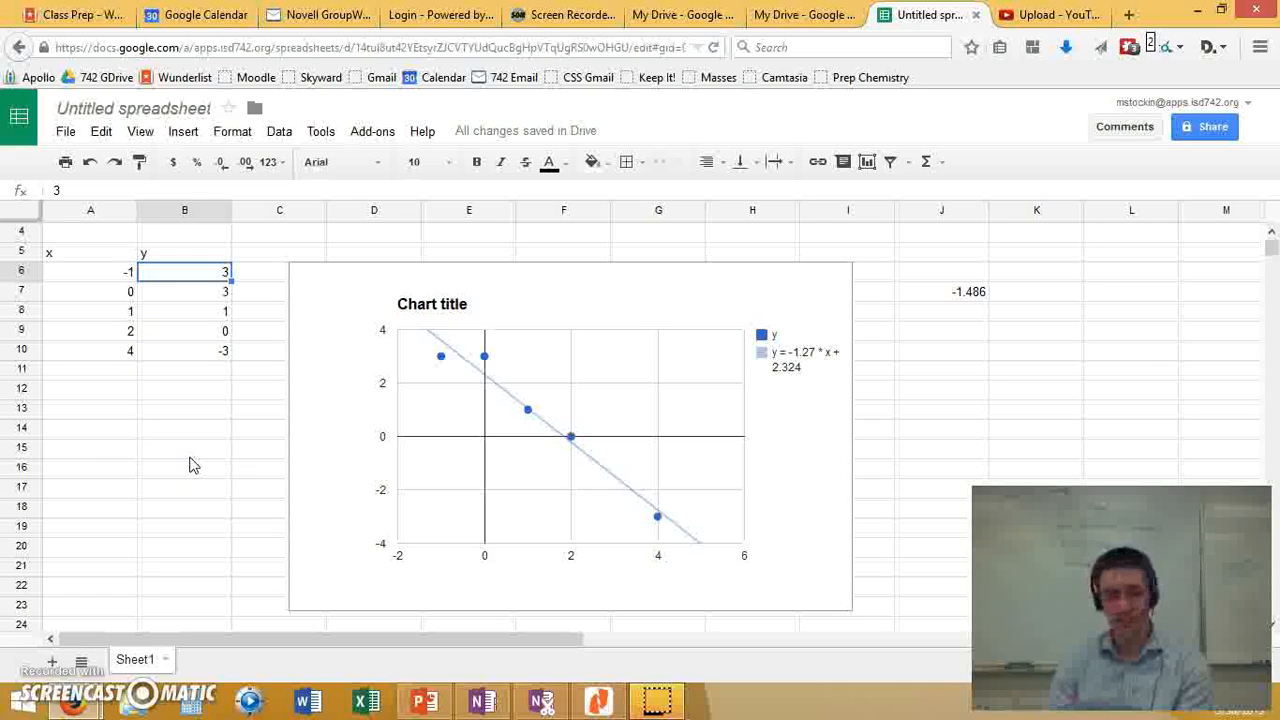
pyautogui.press('Left')
pyautogui.press('Down')
pyautogui.press('Down')
pyautogui.press('Down')
pyautogui.press('Down')
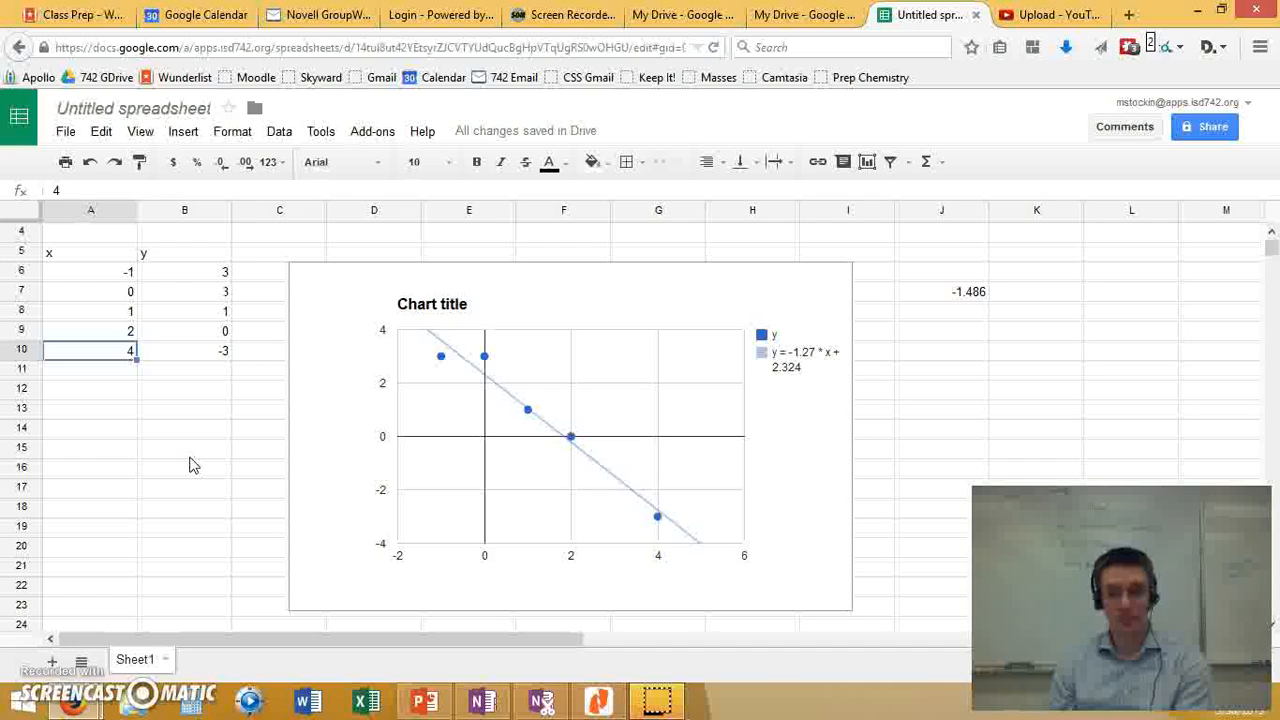
# Replace the y values in B6:B10 with -1, 1, 2, 1 and 5 to update the scatter chart and its trendline equation
pyautogui.press('Up')
pyautogui.press('Up')
pyautogui.press('Up')
pyautogui.press('Up')
pyautogui.press('Right')
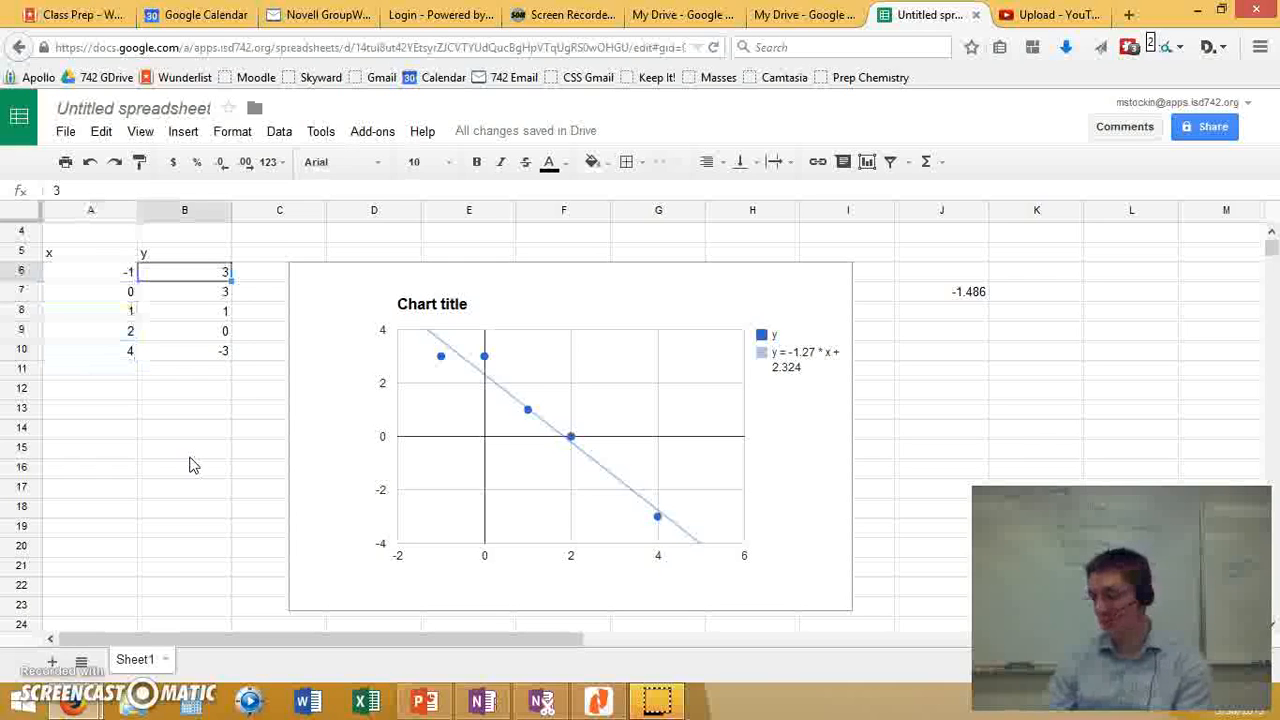
pyautogui.write('-1')
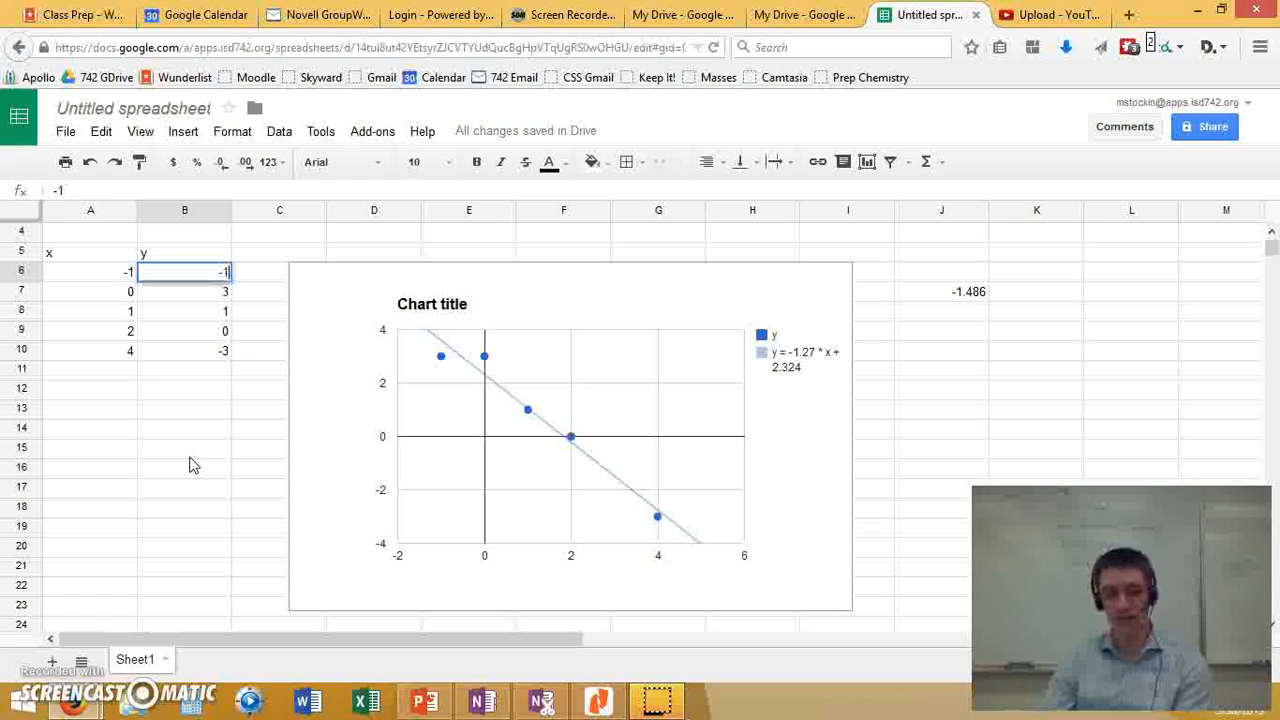
pyautogui.press('Return')
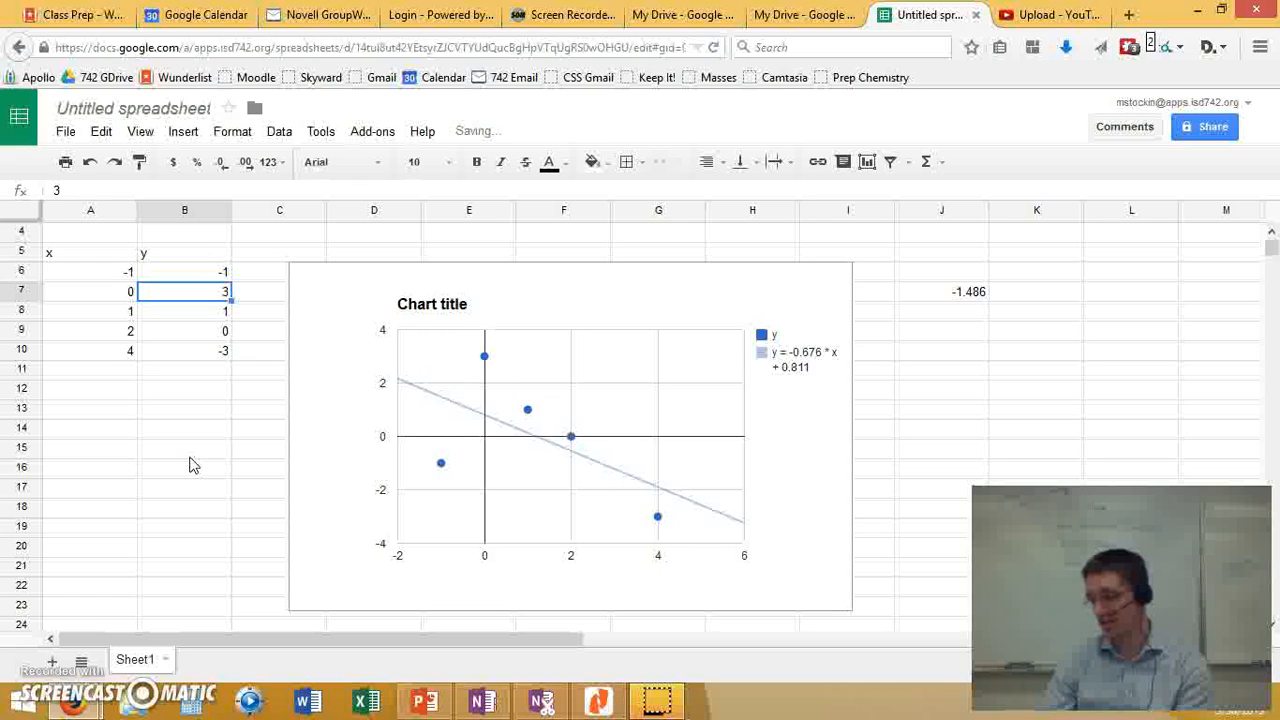
pyautogui.write('1')
pyautogui.press('Return')
pyautogui.write('2')
pyautogui.press('Return')
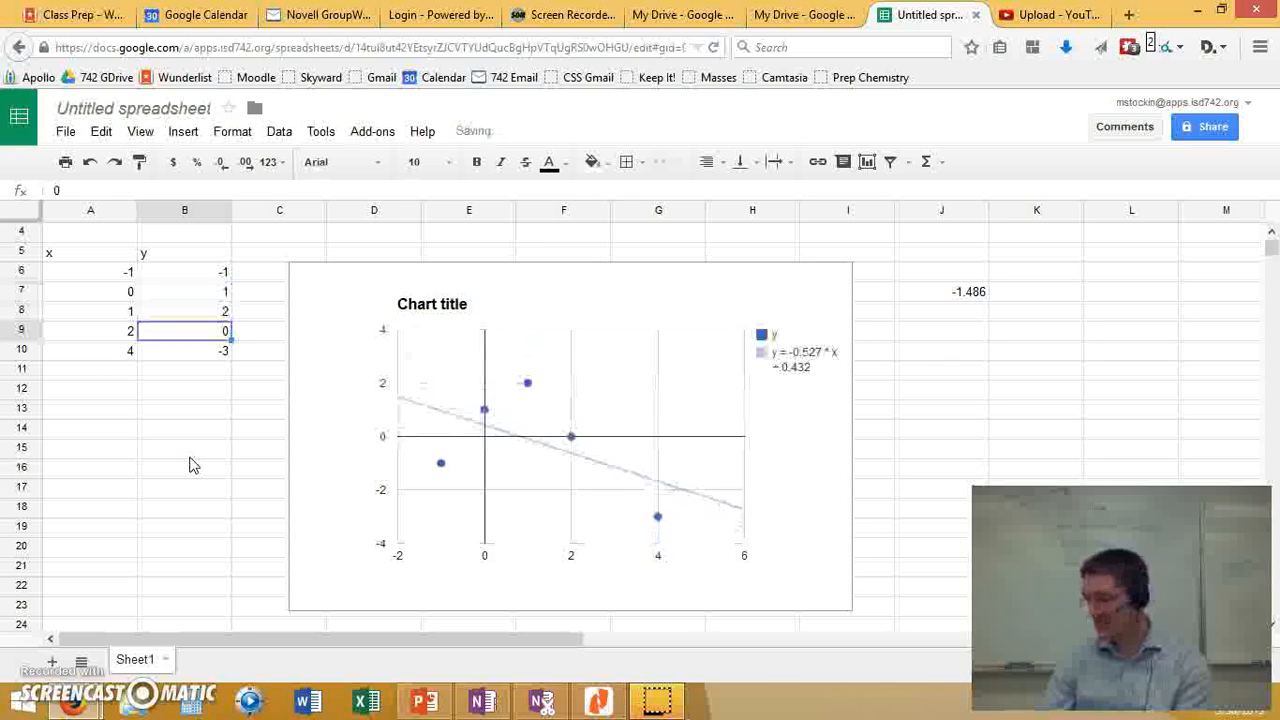
pyautogui.write('1')
pyautogui.press('Return')
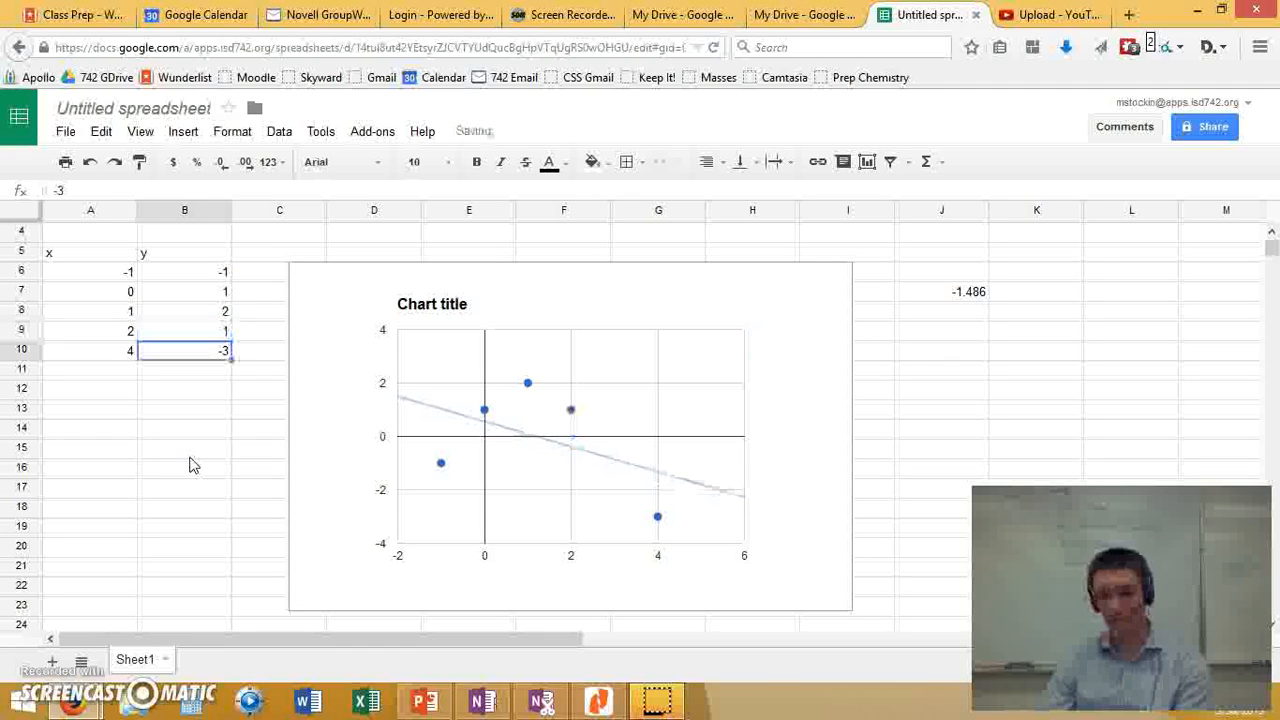
pyautogui.write('5')
pyautogui.press('Return')
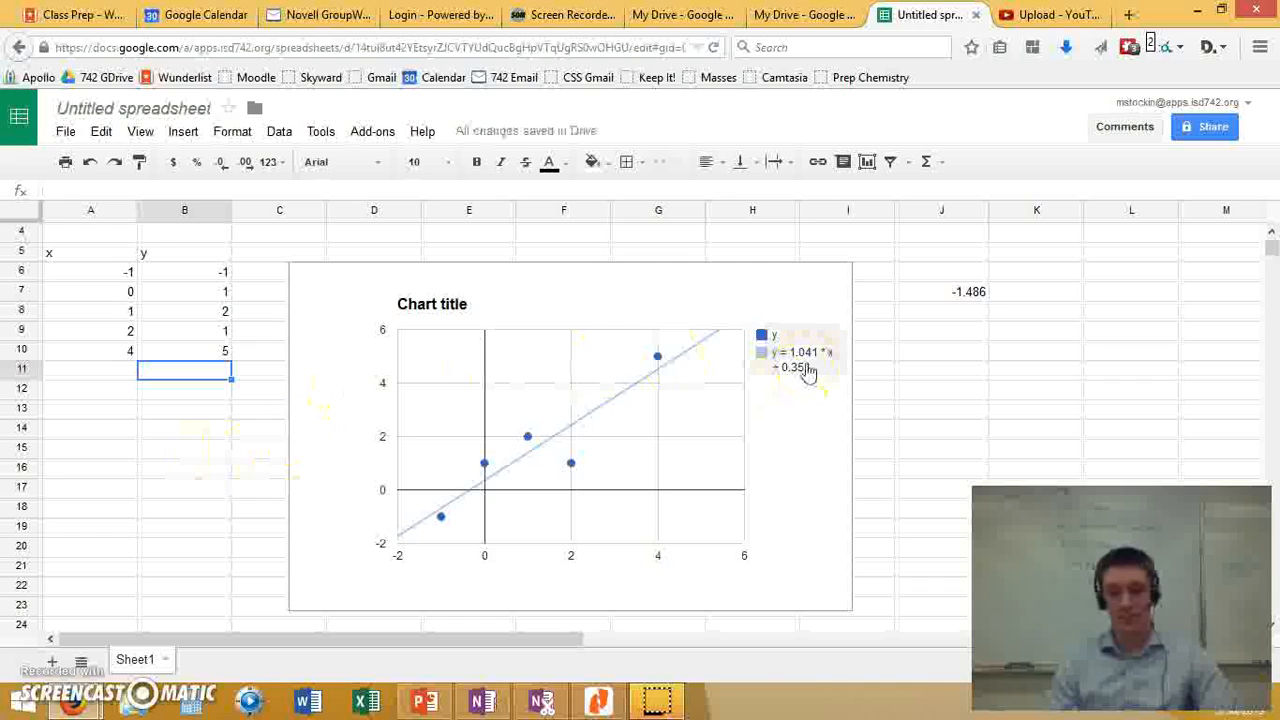
pyautogui.click(886, 411)
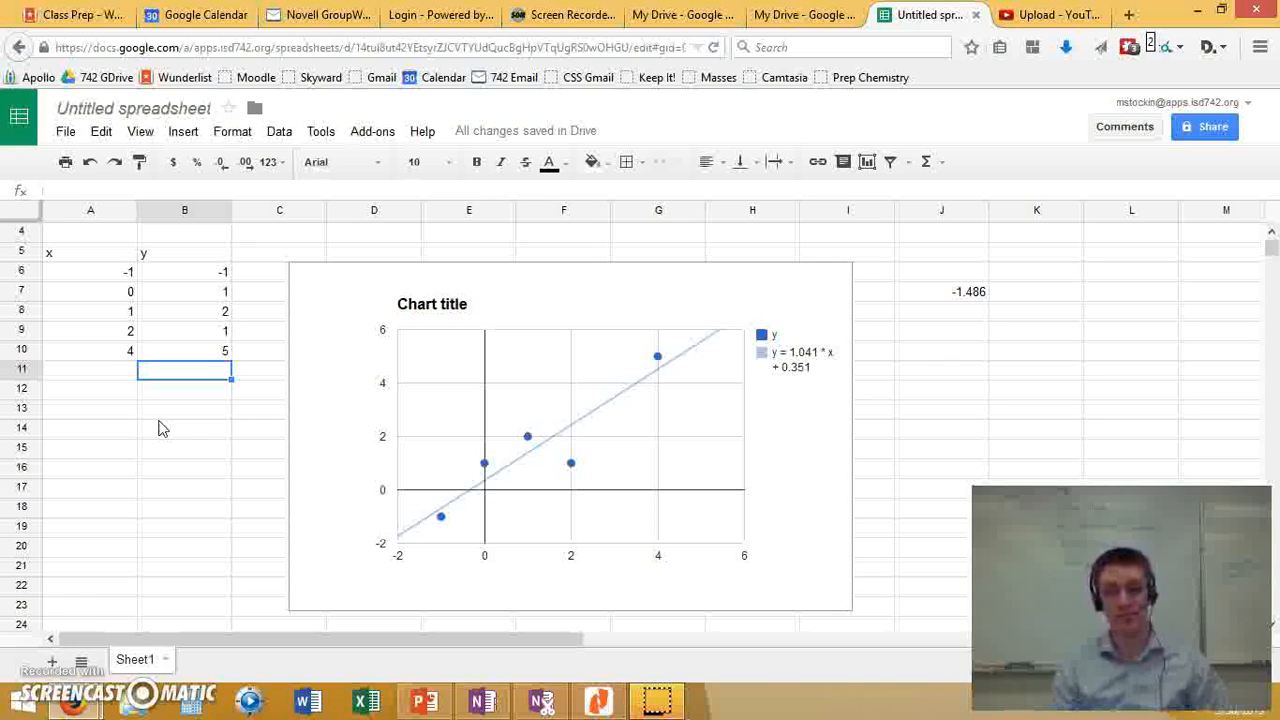
pyautogui.click(155, 271)
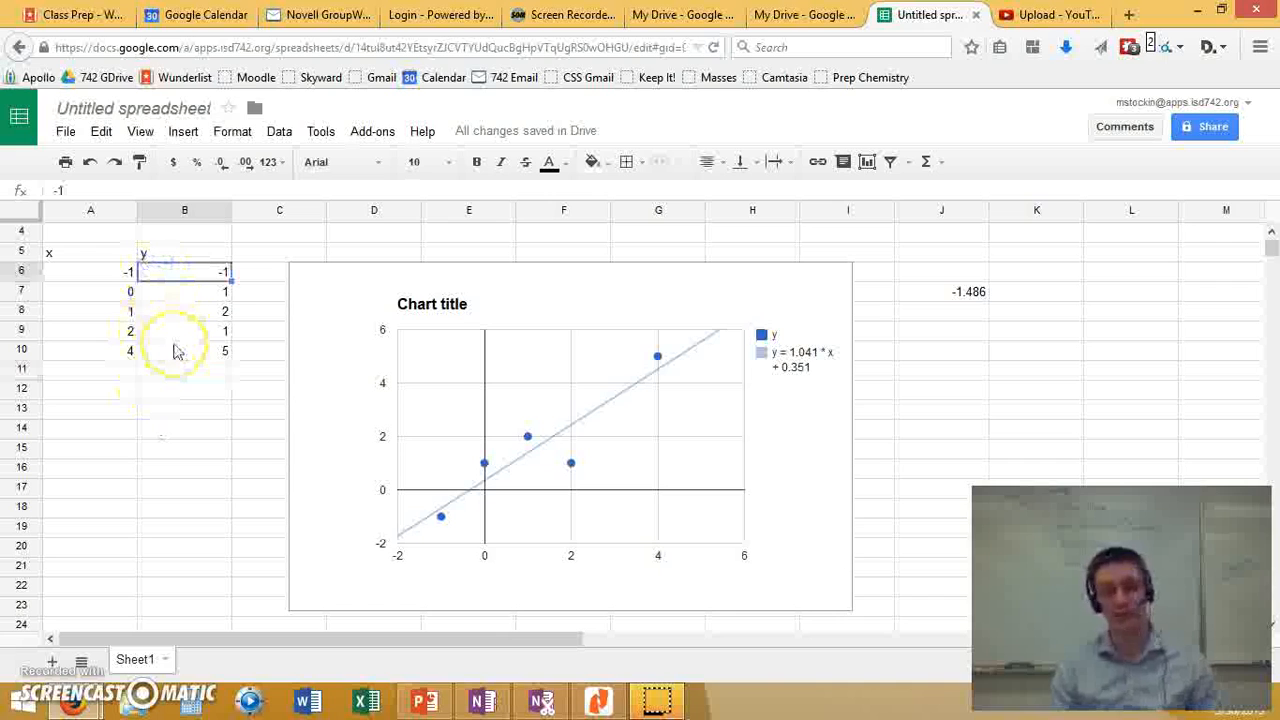